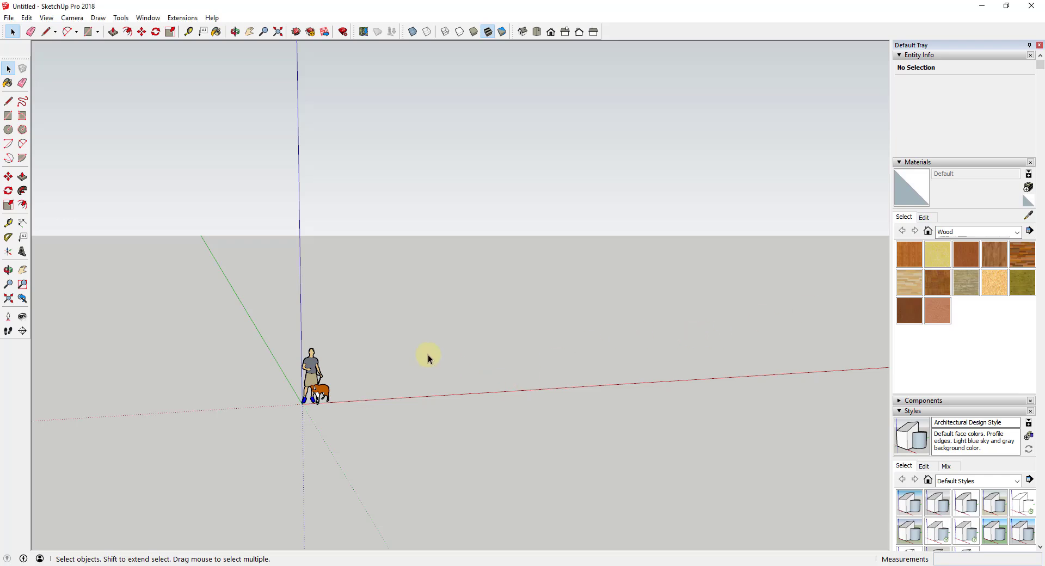
Draw an upright rectangle of about 73 sq ft beside the scale figure and select its face
{"action": "middle_click_drag", "start_coordinate": [428, 354], "coordinate": [397, 361]}
{"action": "scroll", "coordinate": [396, 362], "scroll_direction": "up", "scroll_amount": 3}
{"action": "key", "text": "r"}
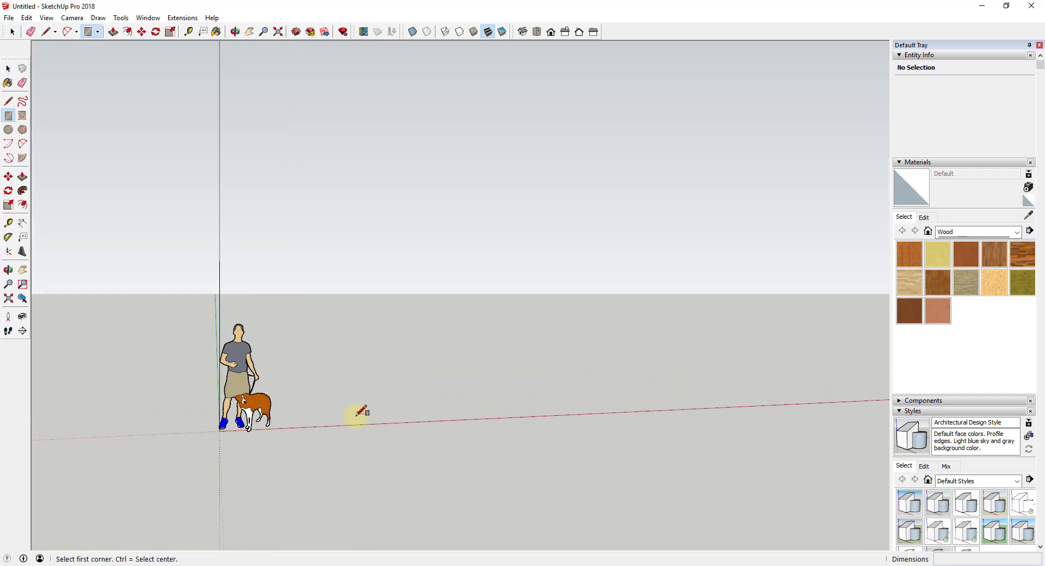
{"action": "left_click", "coordinate": [335, 418]}
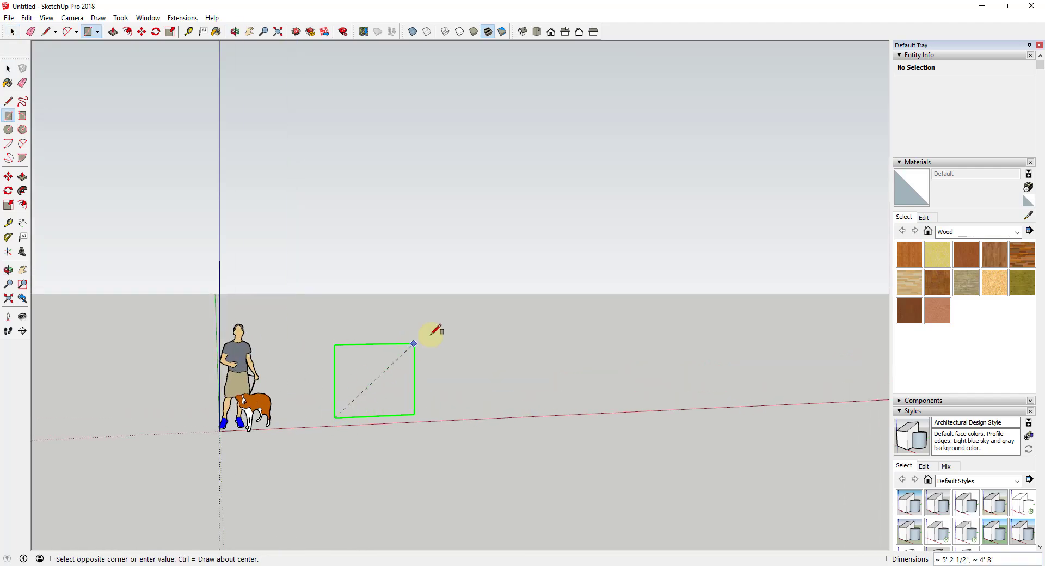
{"action": "left_click", "coordinate": [470, 291]}
{"action": "key", "text": "space"}
{"action": "left_click", "coordinate": [411, 343]}
{"action": "scroll", "coordinate": [418, 342], "scroll_direction": "up", "scroll_amount": 3}
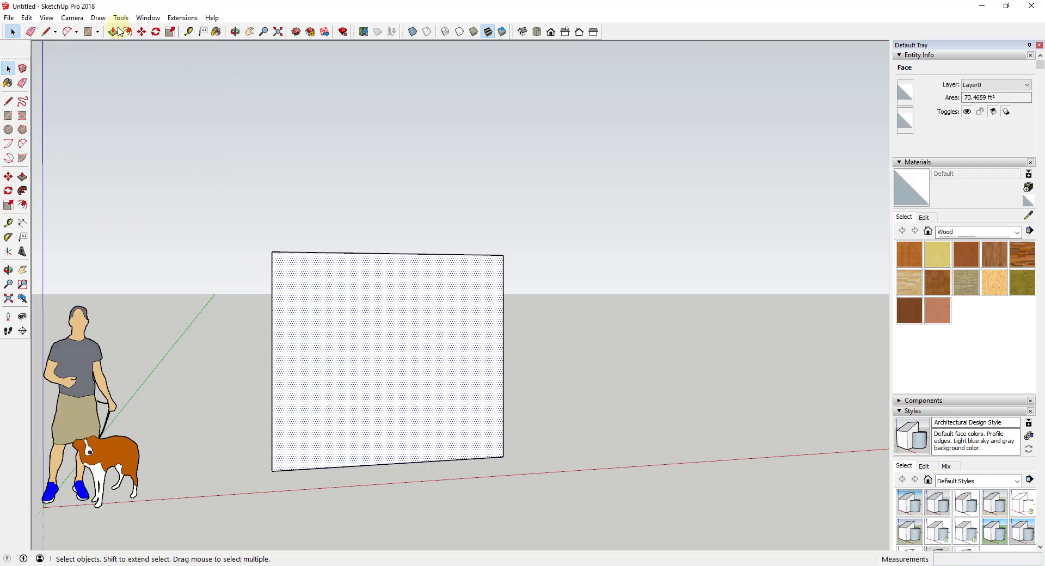
Turn the selected rectangle into a window with Lattice Maker, using Black as lattice material and 'Glass' as pane material
{"action": "left_click", "coordinate": [148, 18]}
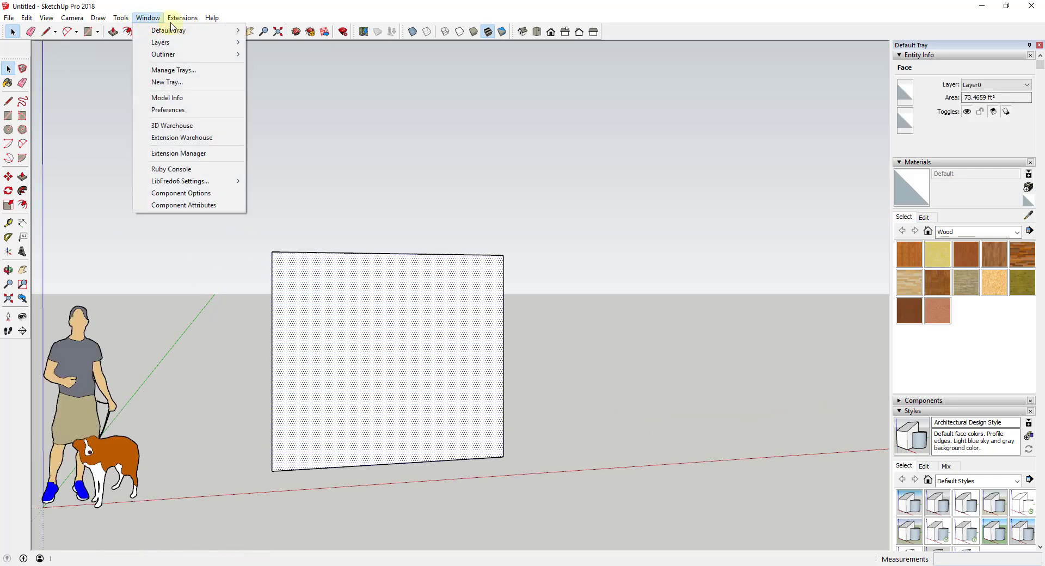
{"action": "mouse_move", "coordinate": [180, 22]}
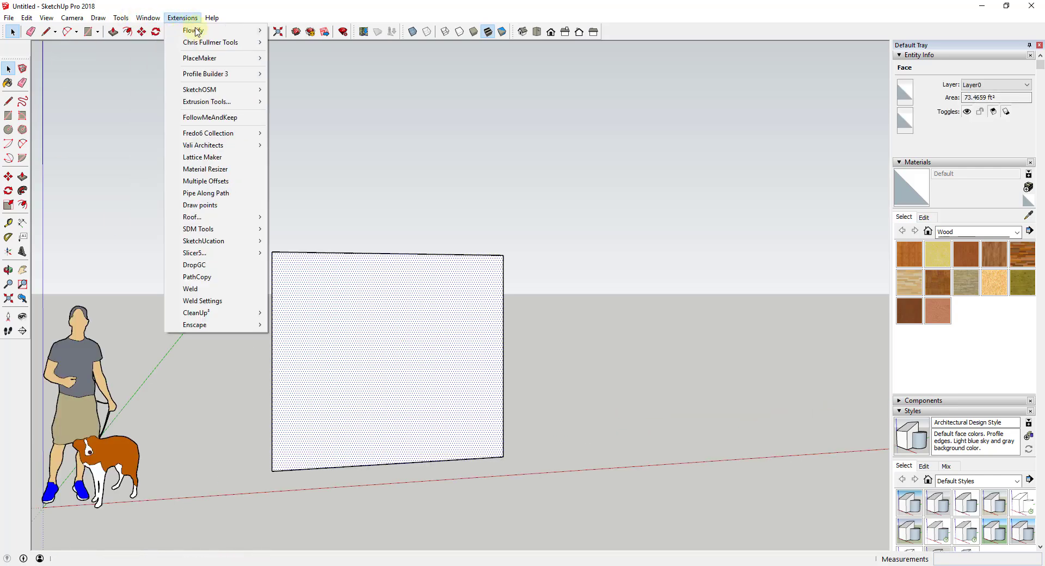
{"action": "left_click", "coordinate": [206, 157]}
{"action": "left_click_drag", "start_coordinate": [559, 222], "coordinate": [629, 227]}
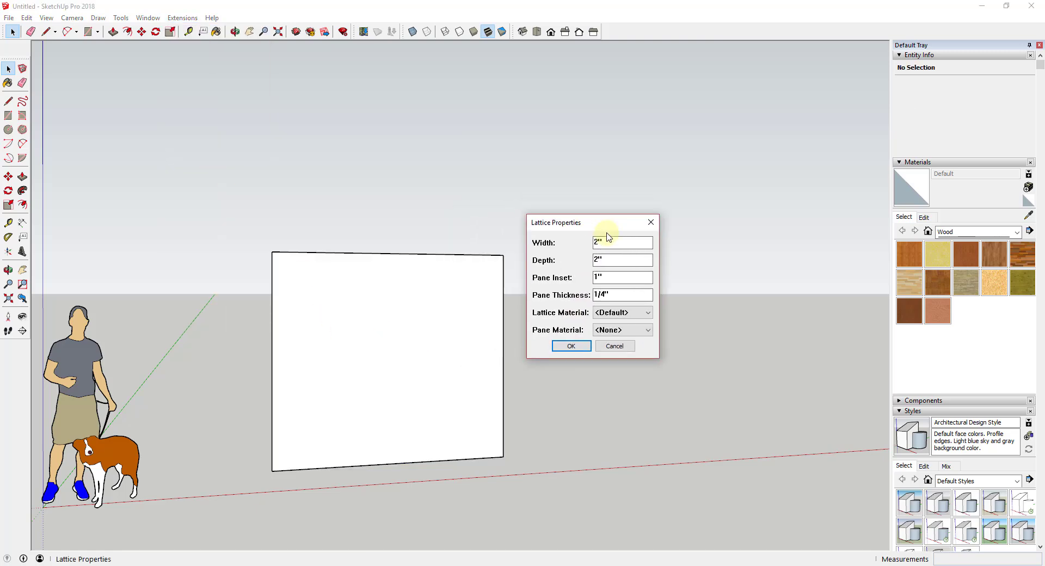
{"action": "left_click", "coordinate": [612, 313]}
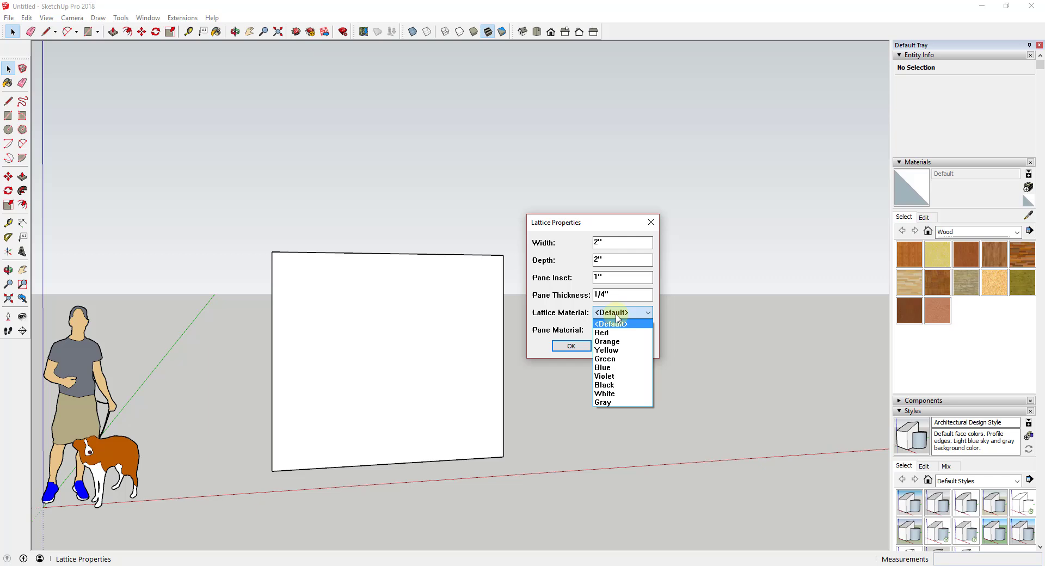
{"action": "left_click", "coordinate": [605, 385]}
{"action": "left_click", "coordinate": [615, 330]}
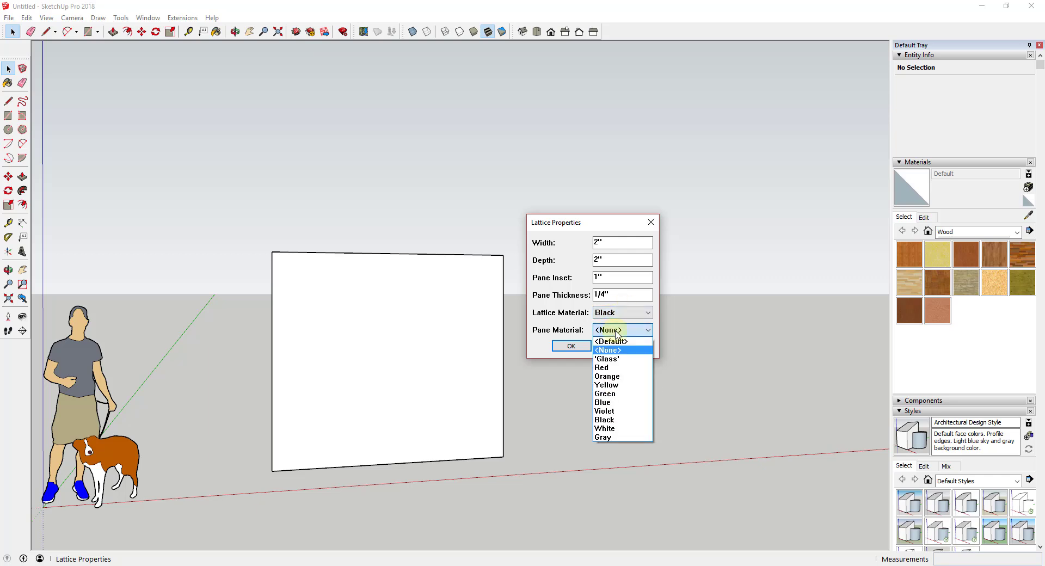
{"action": "left_click", "coordinate": [617, 359]}
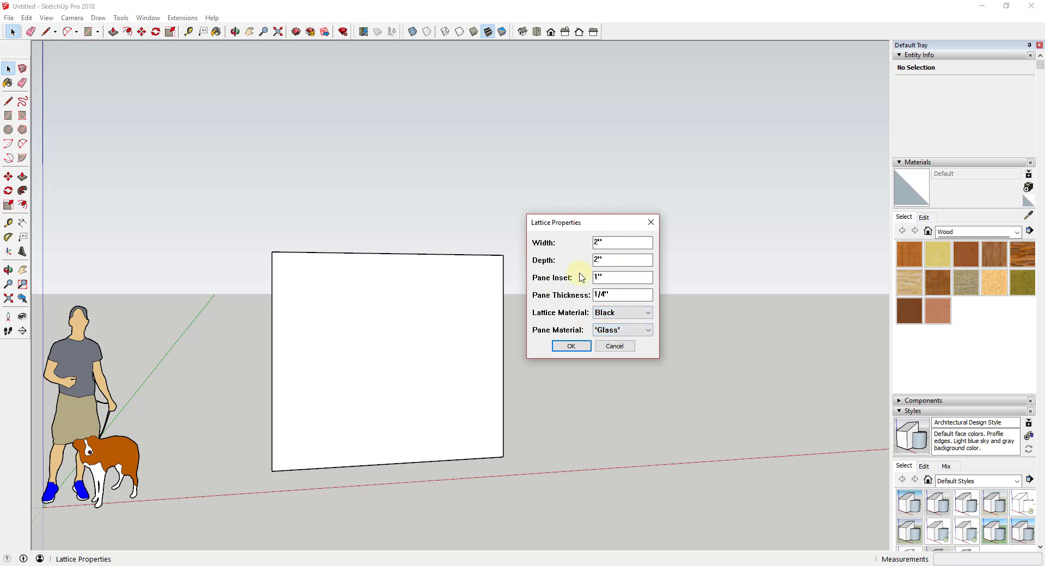
{"action": "left_click", "coordinate": [571, 347]}
{"action": "middle_click_drag", "start_coordinate": [373, 345], "coordinate": [477, 305]}
{"action": "scroll", "coordinate": [285, 267], "scroll_direction": "up", "scroll_amount": 4}
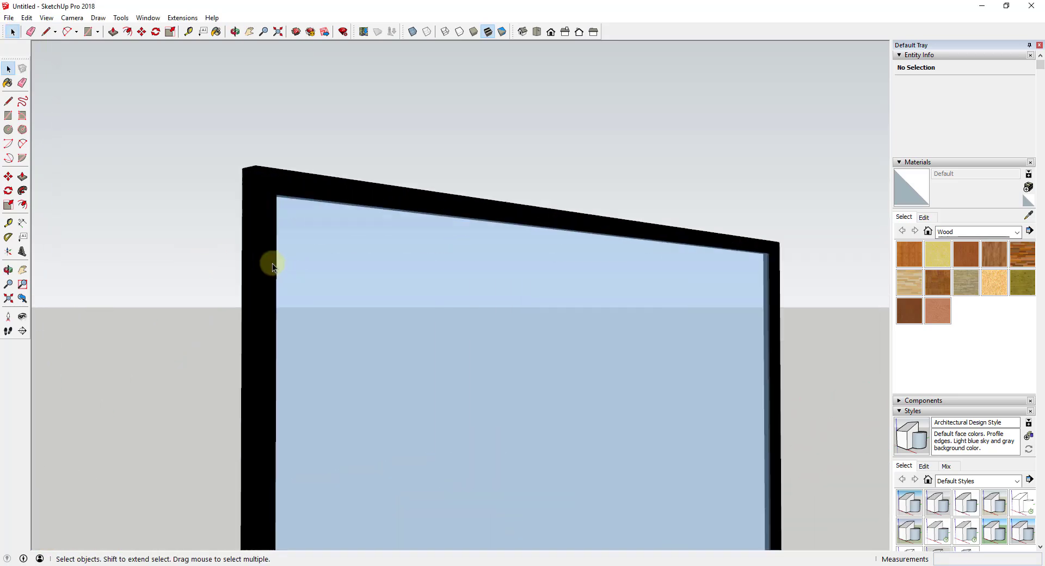
{"action": "middle_click_drag", "start_coordinate": [275, 262], "coordinate": [376, 249]}
{"action": "scroll", "coordinate": [376, 248], "scroll_direction": "down", "scroll_amount": 5}
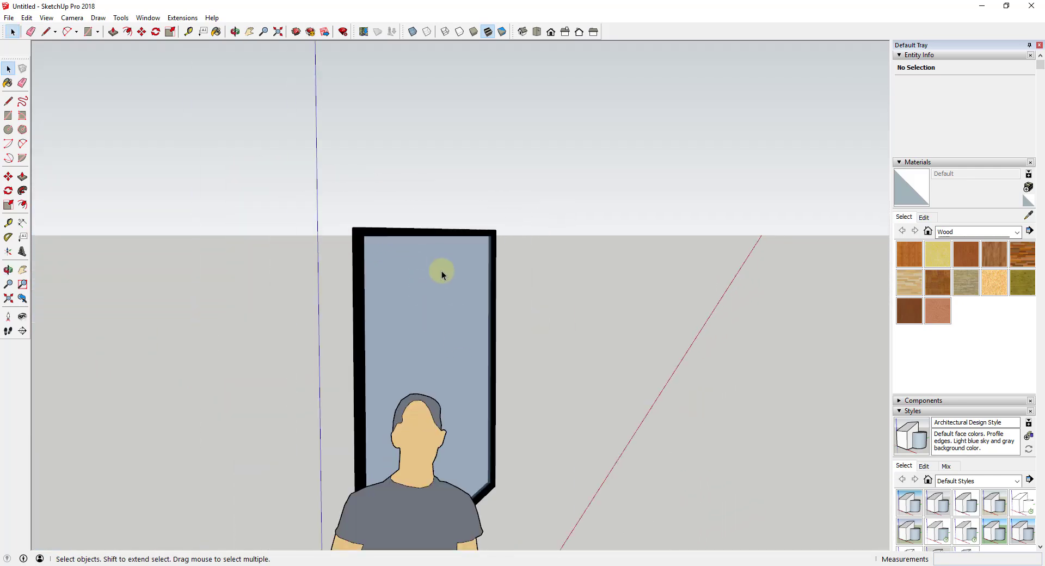
{"action": "middle_click_drag", "start_coordinate": [455, 289], "coordinate": [485, 404]}
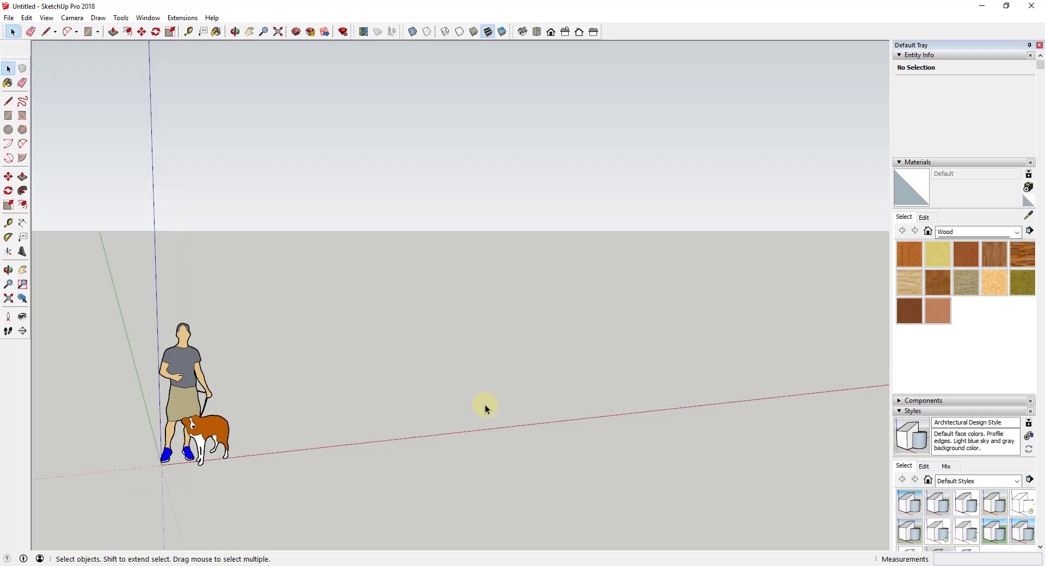
Draw a new upright rectangle standing on the red axis beside the scale figure
{"action": "key", "text": "r"}
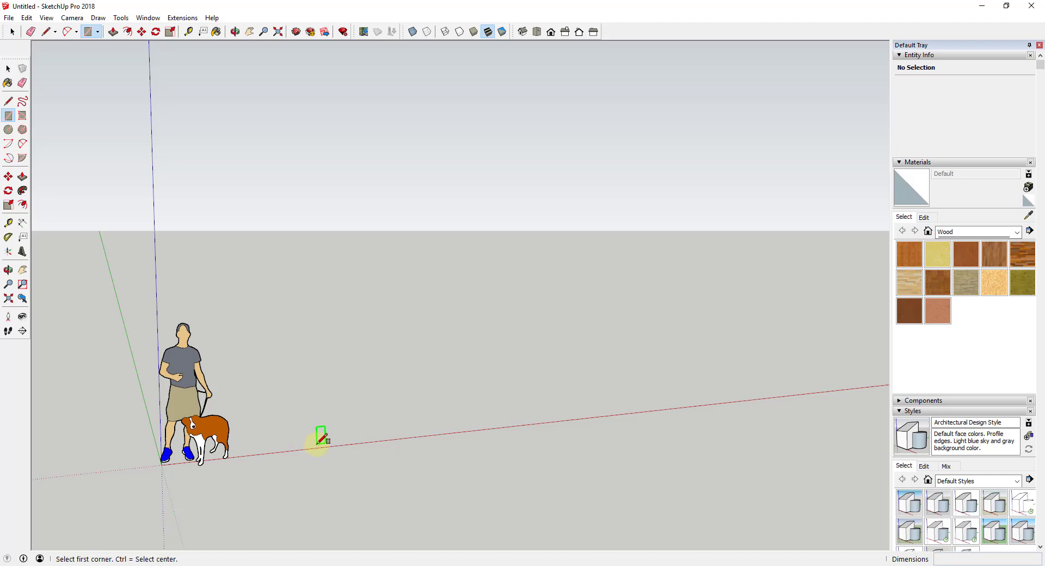
{"action": "left_click", "coordinate": [318, 444]}
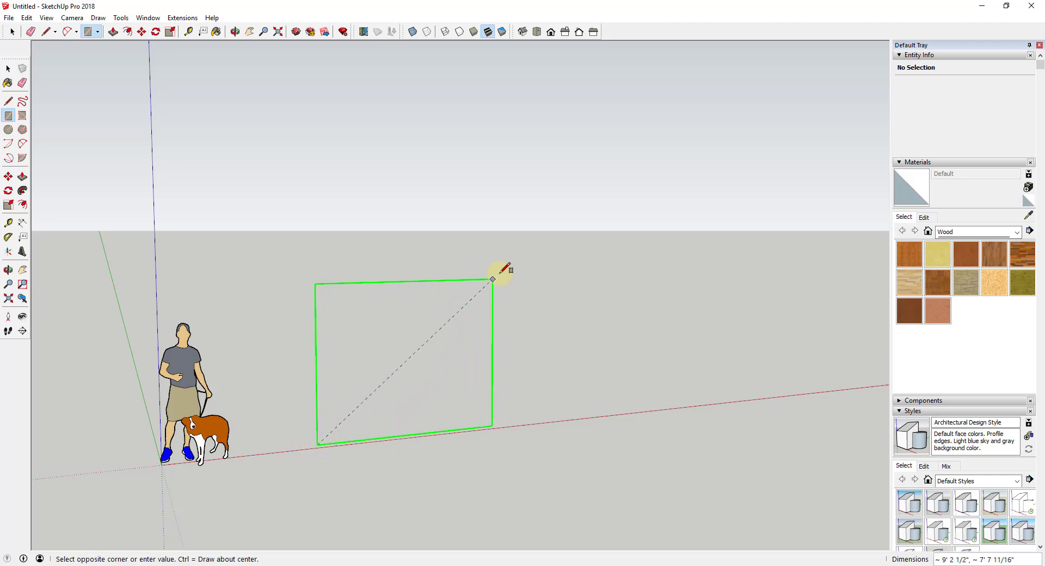
{"action": "left_click", "coordinate": [532, 252]}
{"action": "key", "text": "space"}
Draw a gable peak above the midpoint of the rectangle's upper edge and offset the house outline outward to form a border
{"action": "key", "text": "l"}
{"action": "left_click", "coordinate": [430, 244]}
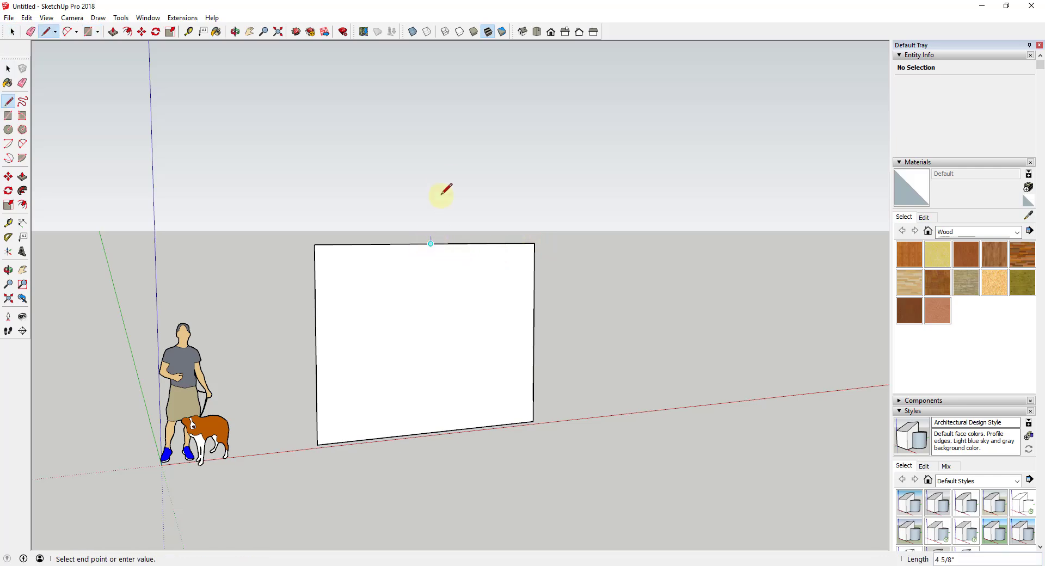
{"action": "left_click", "coordinate": [430, 162]}
{"action": "left_click", "coordinate": [315, 244]}
{"action": "left_click", "coordinate": [430, 163]}
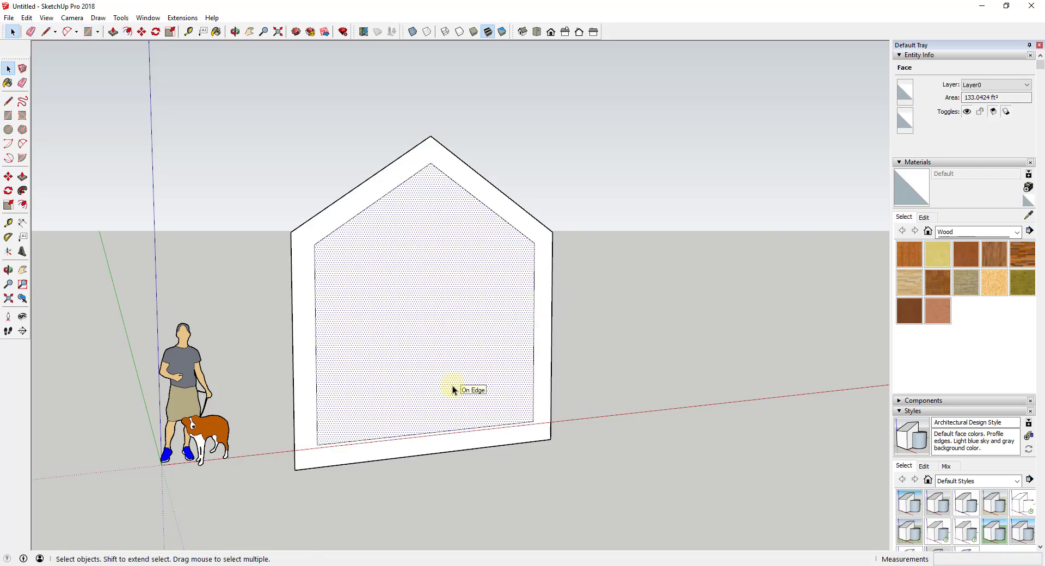
Trim the border at the inner outline's base line and push-pull the remaining frame into a long house-shaped shell
{"action": "key", "text": "l"}
{"action": "left_click", "coordinate": [533, 420]}
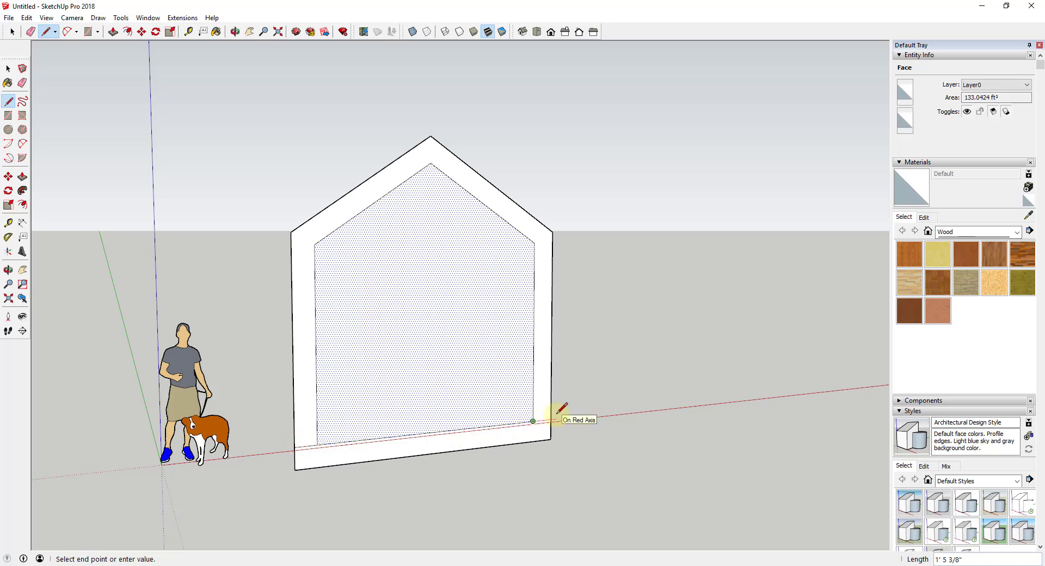
{"action": "key", "text": "p"}
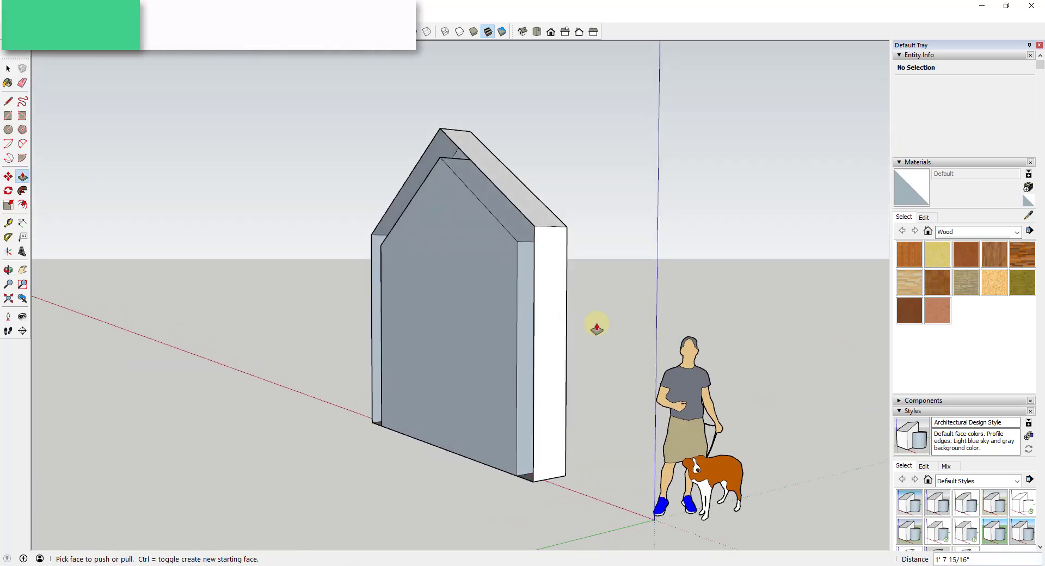
{"action": "key", "text": "ctrl+z"}
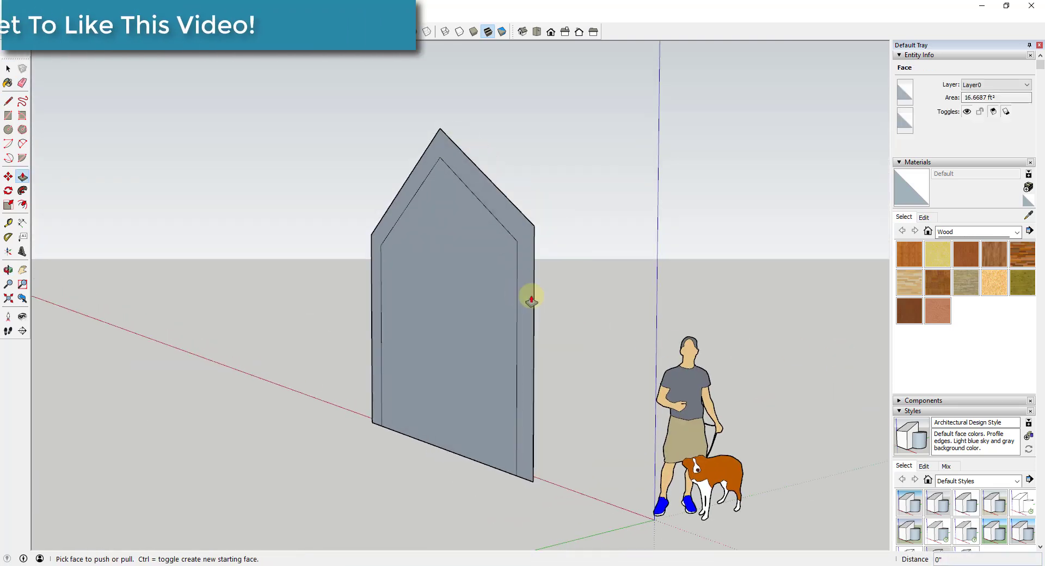
{"action": "left_click", "coordinate": [530, 296]}
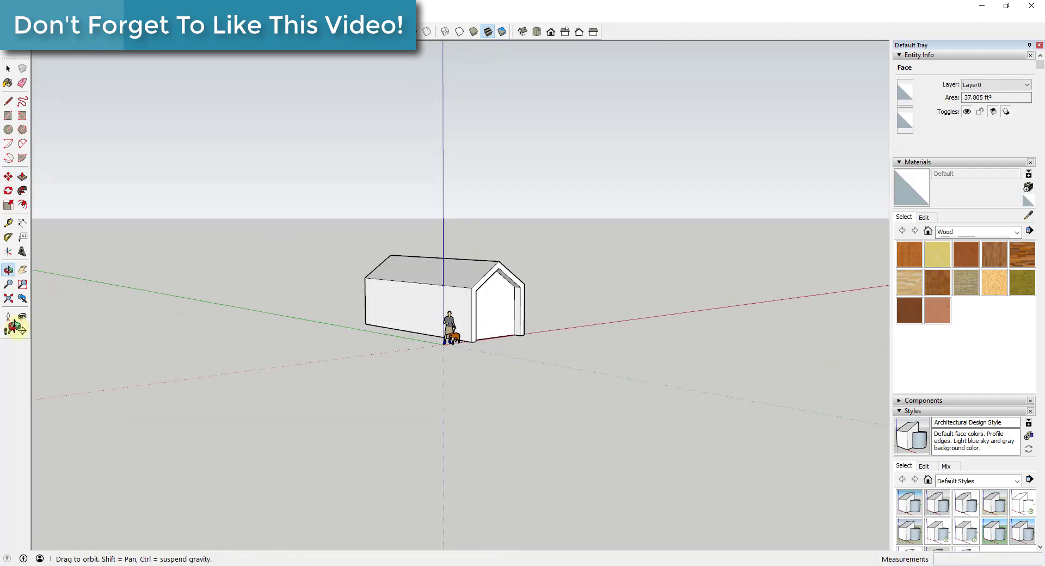
Select the recessed gabled face at the front of the house and start Lattice Maker on it
{"action": "scroll", "coordinate": [524, 303], "scroll_direction": "up", "scroll_amount": 5}
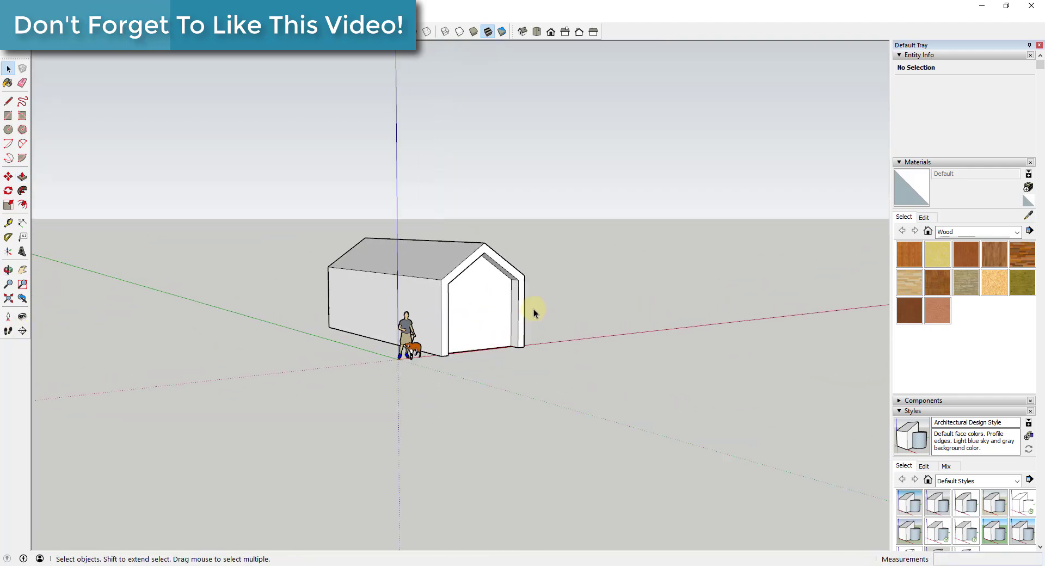
{"action": "left_click", "coordinate": [486, 303]}
{"action": "middle_click_drag", "start_coordinate": [473, 319], "coordinate": [426, 299]}
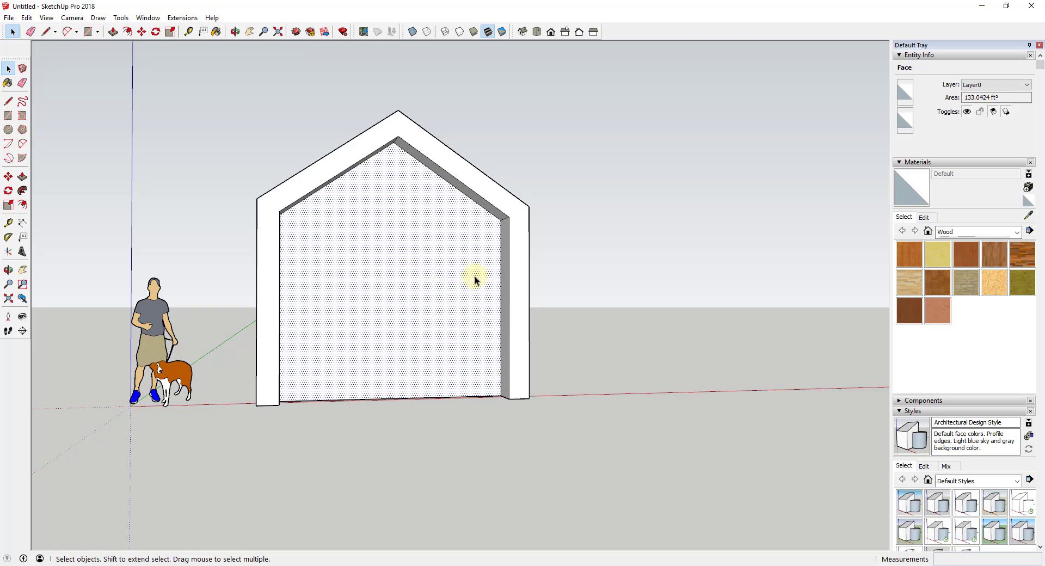
{"action": "middle_click_drag", "start_coordinate": [429, 266], "coordinate": [462, 251]}
{"action": "scroll", "coordinate": [465, 295], "scroll_direction": "up", "scroll_amount": 2}
{"action": "scroll", "coordinate": [464, 295], "scroll_direction": "up", "scroll_amount": 3}
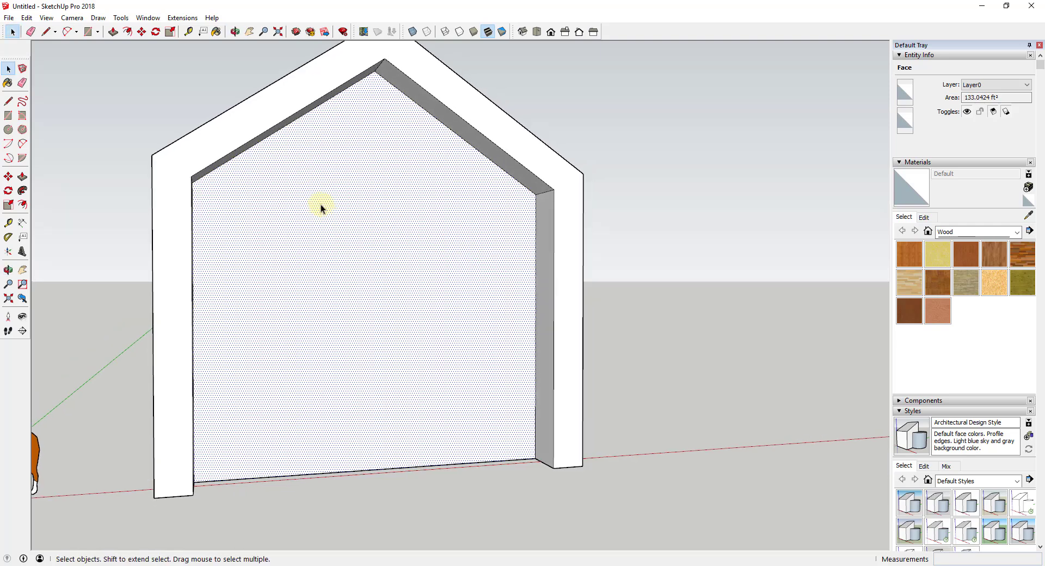
{"action": "scroll", "coordinate": [459, 181], "scroll_direction": "down", "scroll_amount": 2}
{"action": "scroll", "coordinate": [478, 209], "scroll_direction": "up", "scroll_amount": 1}
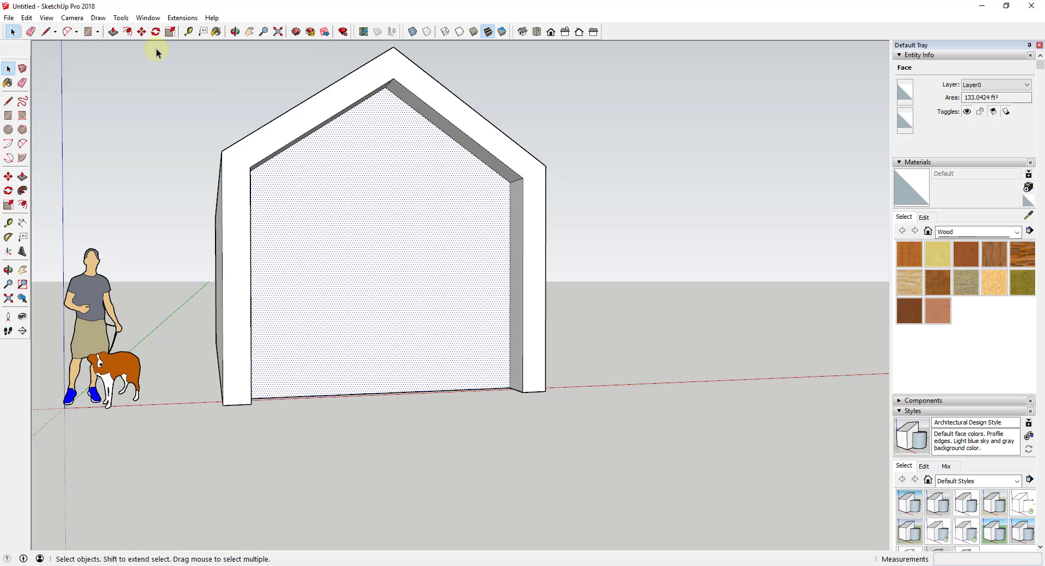
{"action": "left_click", "coordinate": [178, 18]}
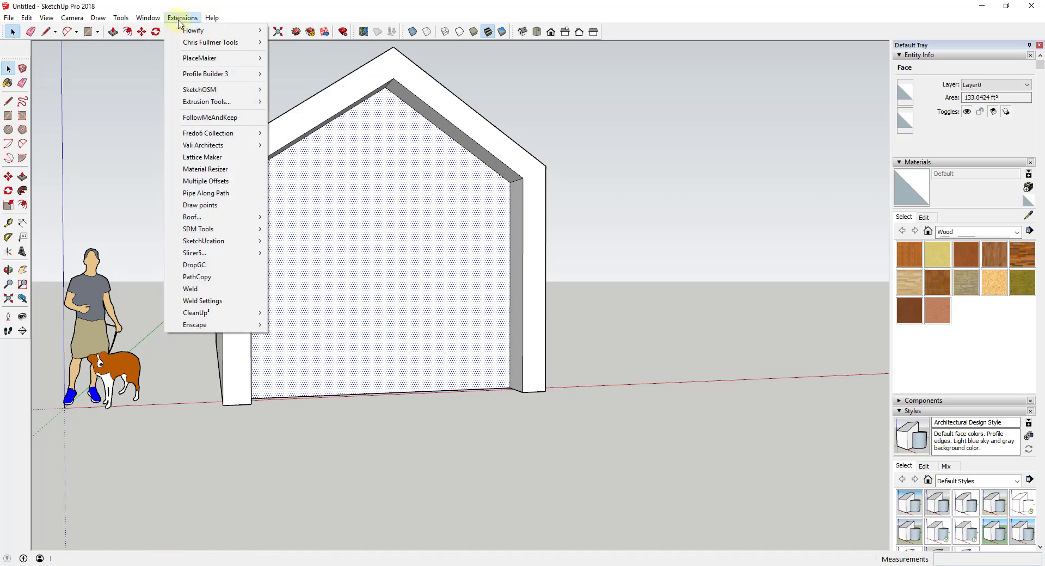
{"action": "left_click", "coordinate": [439, 212]}
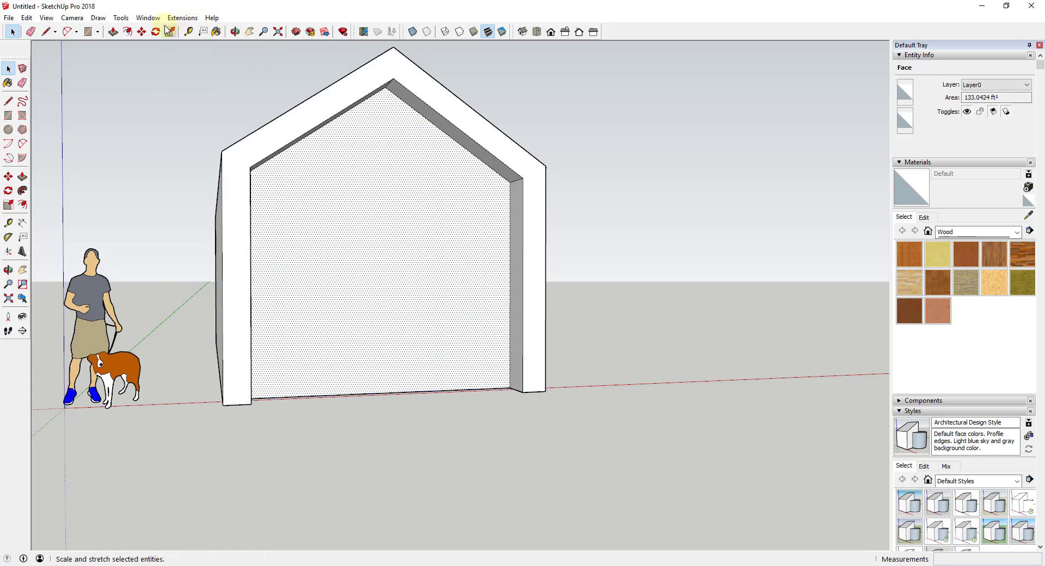
{"action": "left_click", "coordinate": [183, 18]}
{"action": "left_click", "coordinate": [208, 157]}
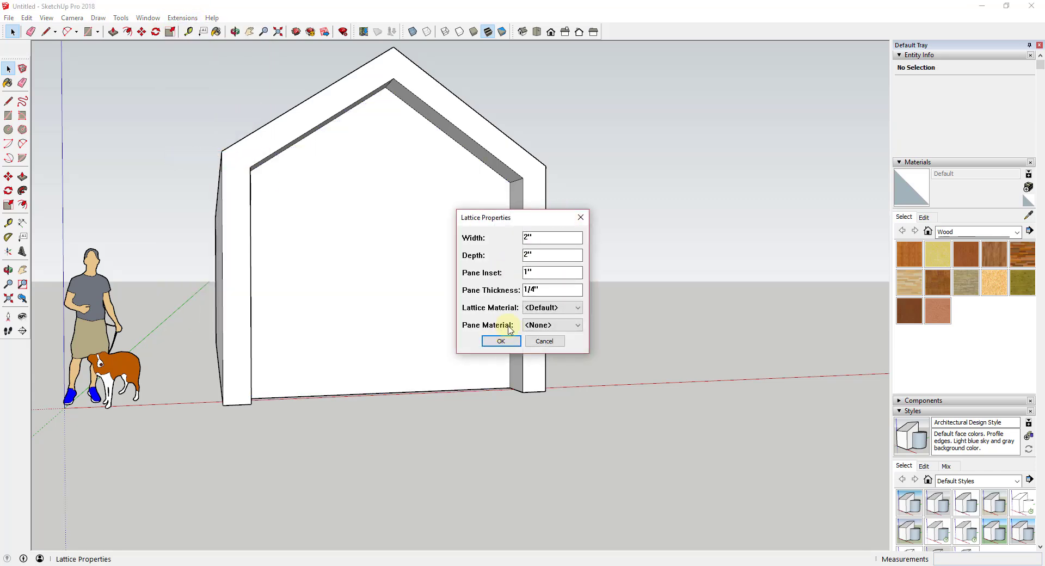
Try a lattice with Black frame material and glass panes on the gabled face, and undo it
{"action": "left_click", "coordinate": [542, 307]}
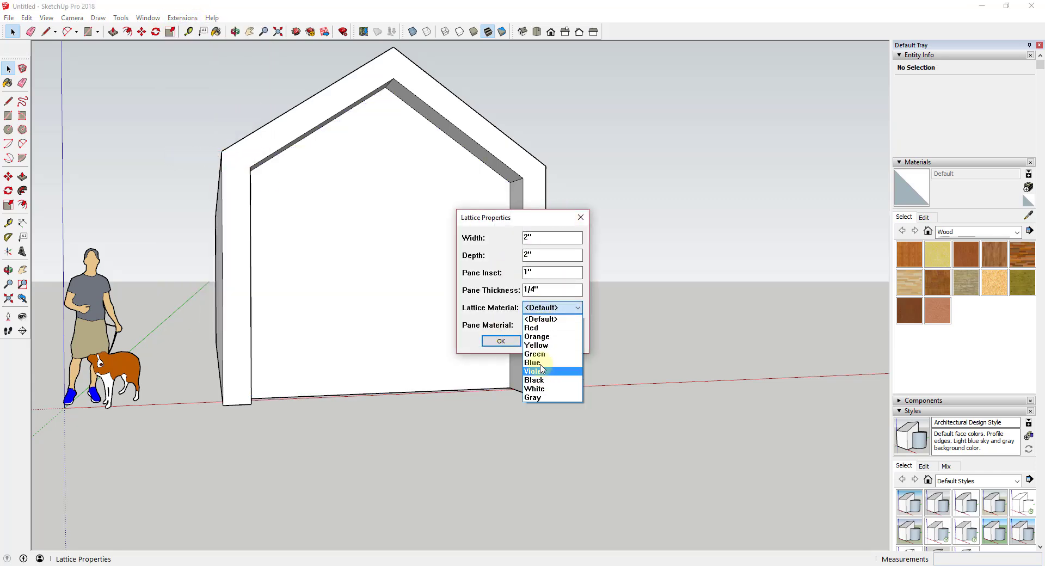
{"action": "left_click", "coordinate": [533, 380]}
{"action": "left_click", "coordinate": [553, 325]}
{"action": "left_click", "coordinate": [536, 386]}
{"action": "left_click", "coordinate": [501, 341]}
{"action": "middle_click_drag", "start_coordinate": [501, 326], "coordinate": [405, 96]}
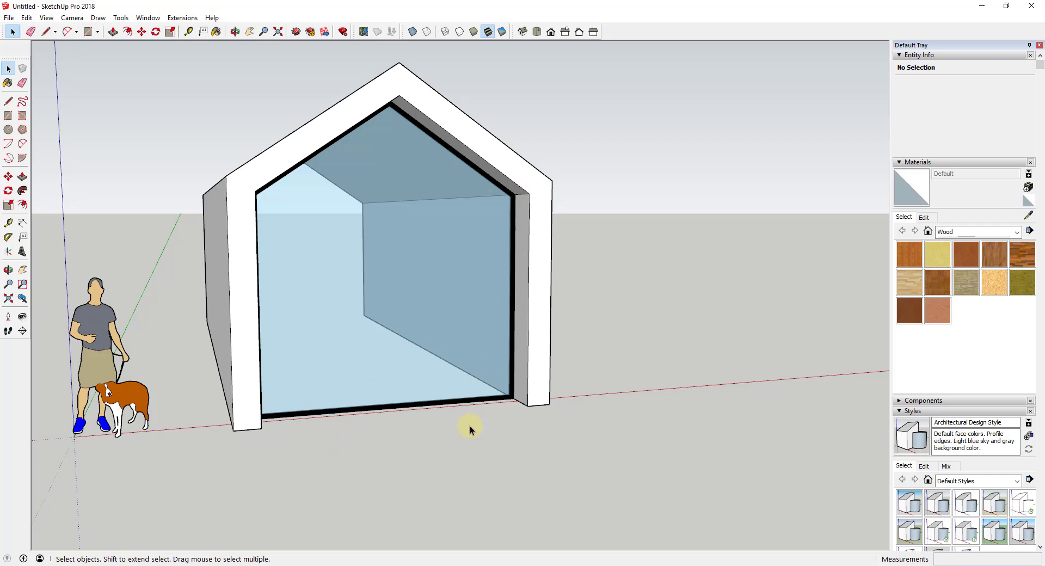
{"action": "key", "text": "ctrl+z"}
Draw a line across the recessed gabled face at eaves height, joining its two upper side corners
{"action": "key", "text": "o"}
{"action": "left_click_drag", "start_coordinate": [485, 333], "coordinate": [490, 339]}
{"action": "key", "text": "space"}
{"action": "key", "text": "l"}
{"action": "middle_click_drag", "start_coordinate": [401, 187], "coordinate": [532, 198]}
{"action": "left_click", "coordinate": [207, 200]}
{"action": "left_click", "coordinate": [543, 195]}
{"action": "key", "text": "space"}
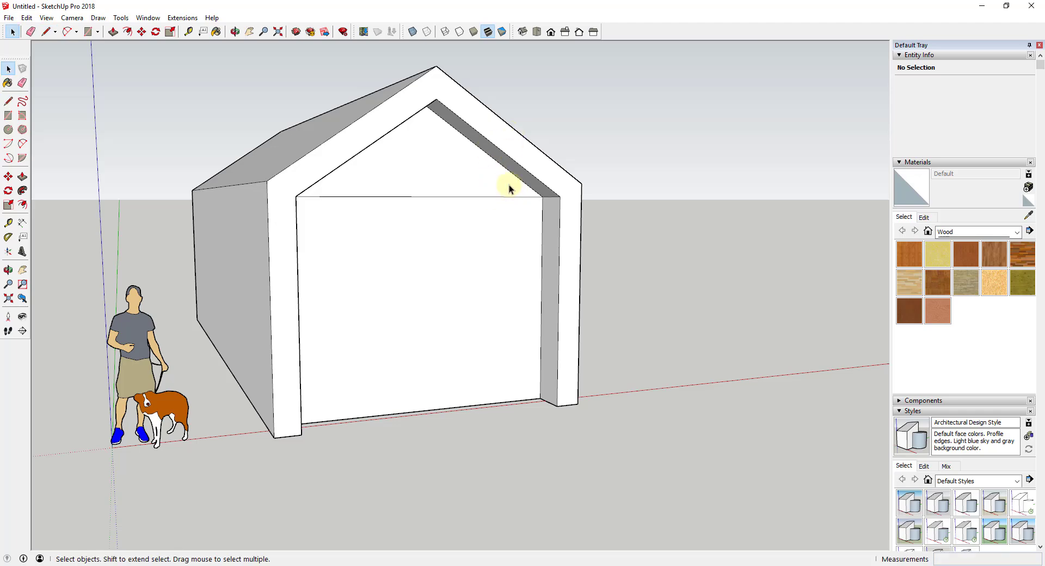
Draw a vertical line on the gabled face from its peak down to the base edge
{"action": "middle_click_drag", "start_coordinate": [455, 149], "coordinate": [418, 85]}
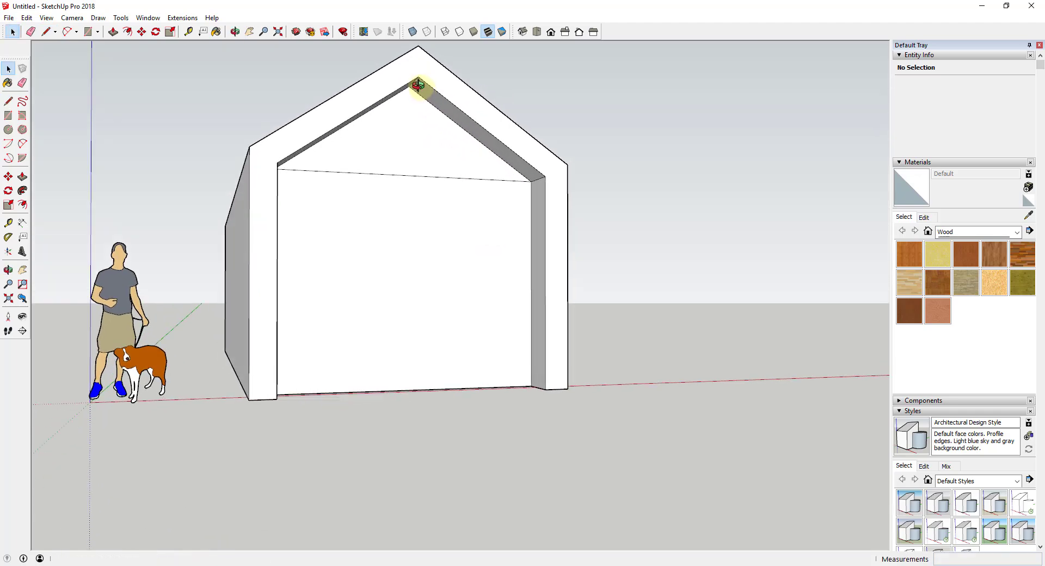
{"action": "key", "text": "l"}
{"action": "left_click", "coordinate": [409, 86]}
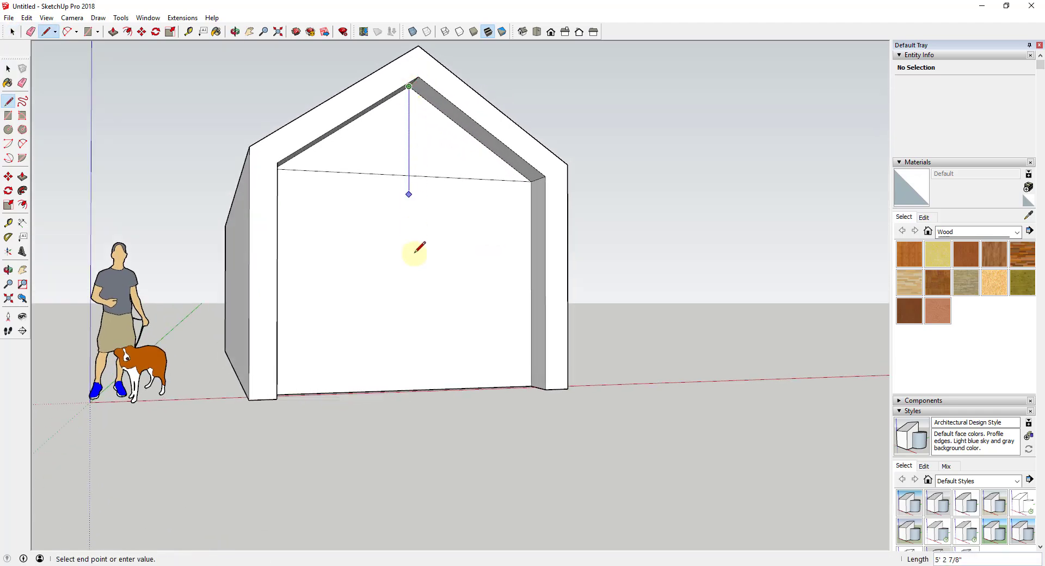
{"action": "left_click", "coordinate": [409, 391]}
{"action": "key", "text": "space"}
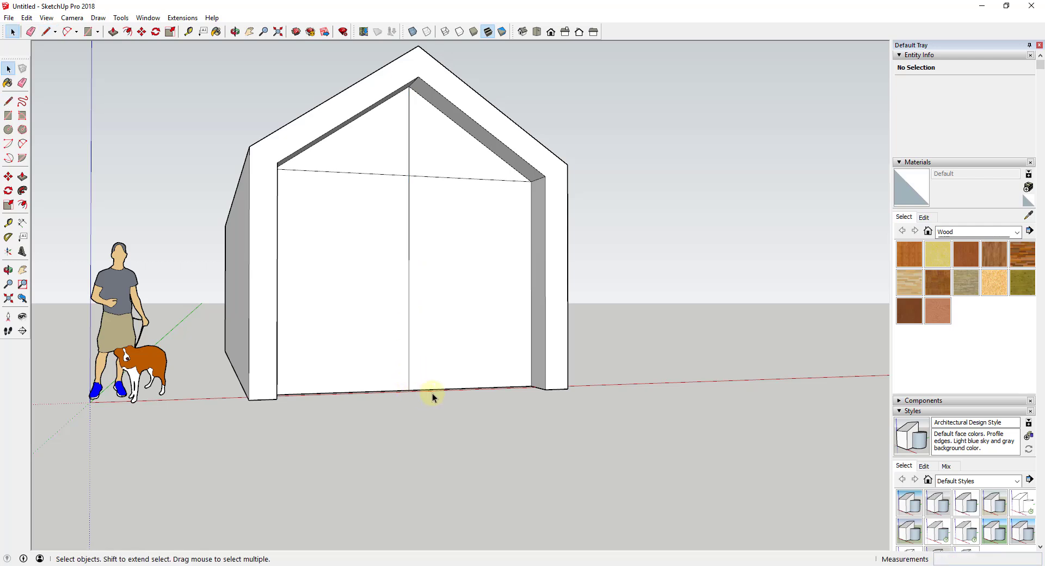
Draw a vertical line from the midpoint of the right half's base edge up to the sloped roof edge
{"action": "key", "text": "l"}
{"action": "left_click", "coordinate": [471, 388]}
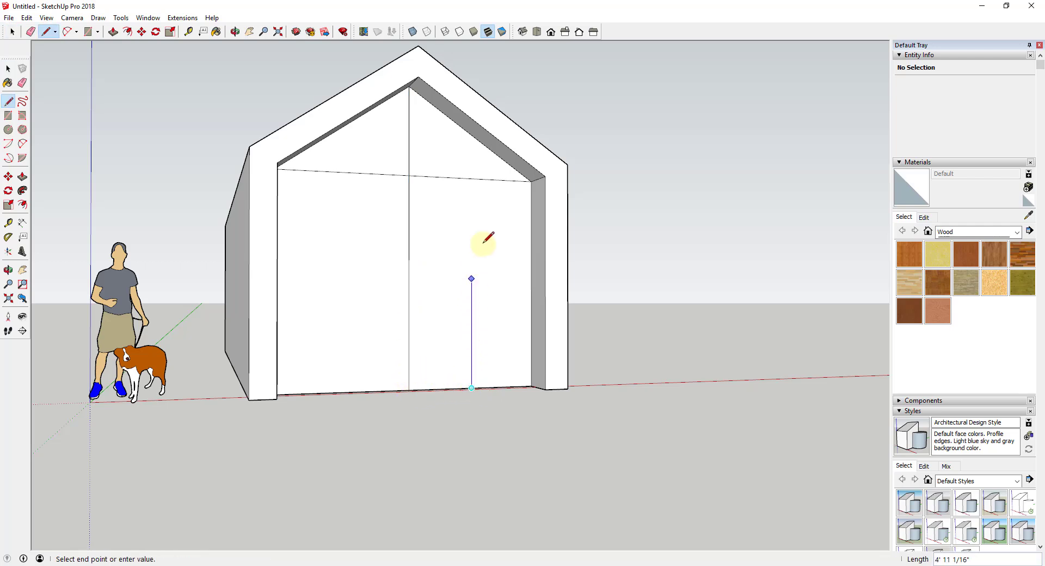
{"action": "left_click", "coordinate": [471, 135]}
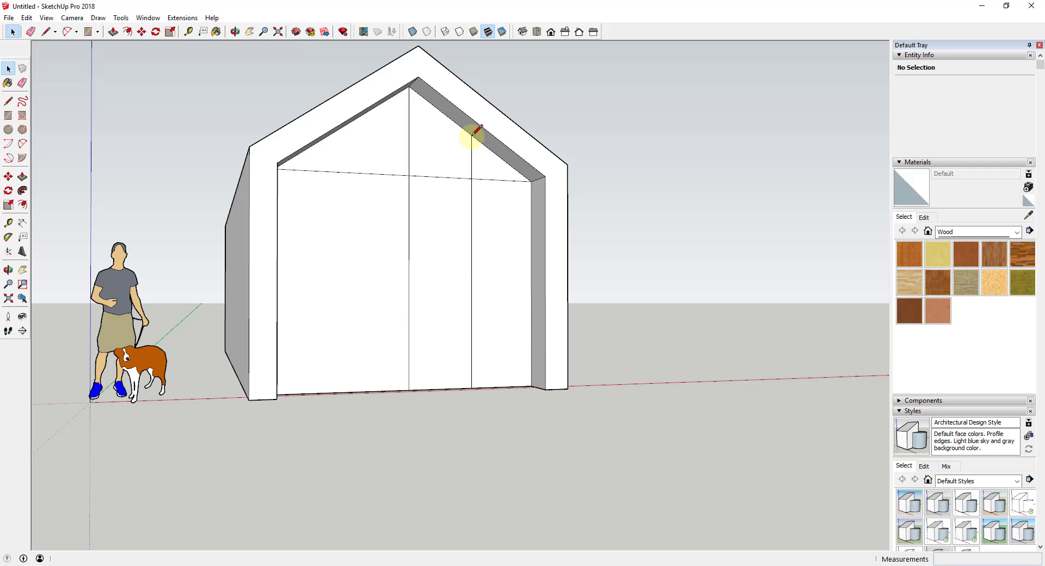
Draw a vertical line from the midpoint of the left sloped edge down to the base edge of the gabled face
{"action": "left_click", "coordinate": [343, 126]}
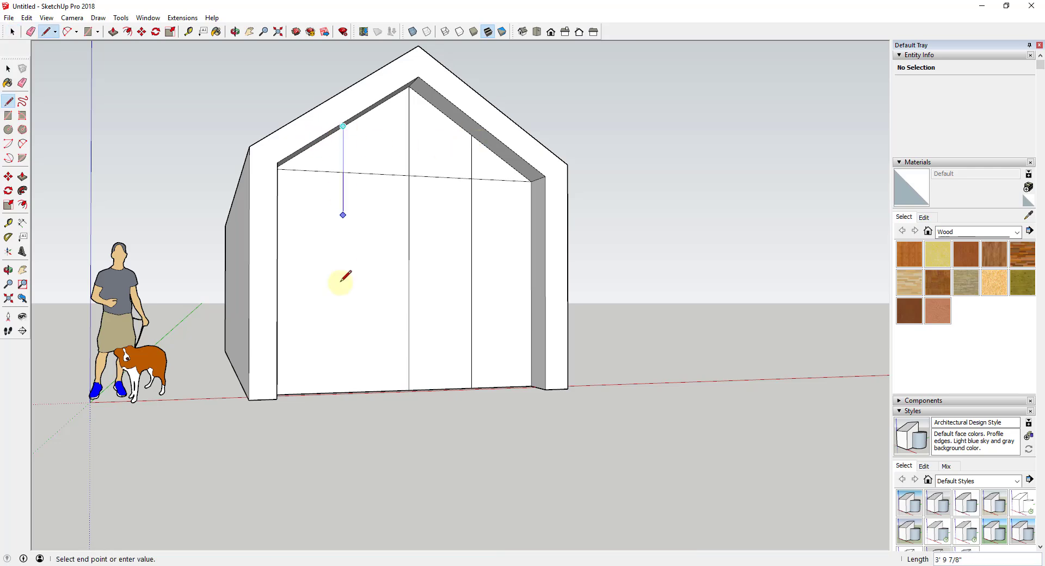
{"action": "left_click", "coordinate": [342, 392]}
{"action": "key", "text": "space"}
Select all eight sections of the divided gabled face
{"action": "left_click", "coordinate": [317, 322]}
{"action": "left_click", "coordinate": [327, 156], "text": "shift"}
{"action": "left_click", "coordinate": [376, 136], "text": "shift"}
{"action": "left_click", "coordinate": [373, 256], "text": "shift"}
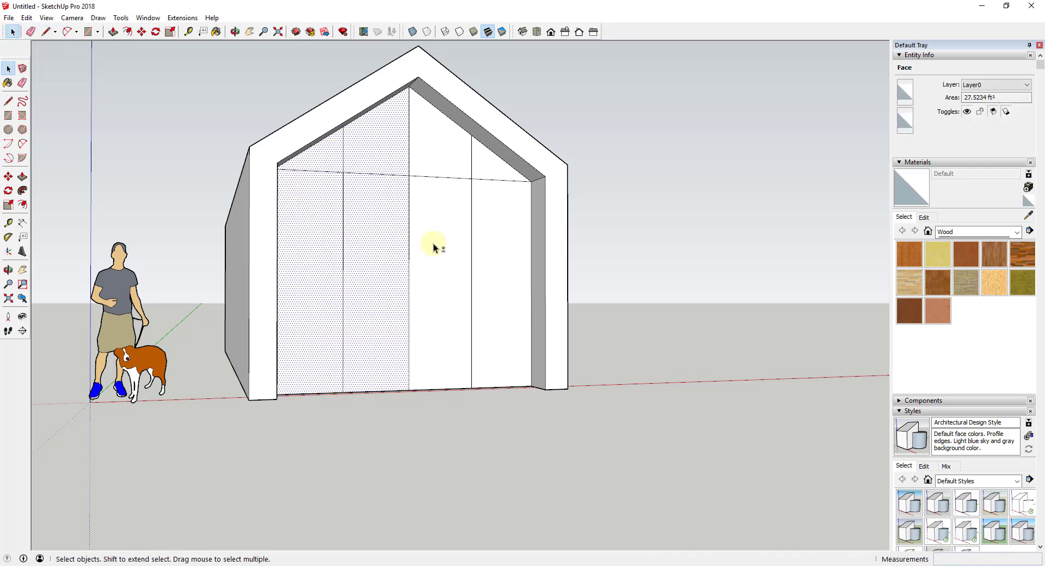
{"action": "left_click", "coordinate": [435, 235], "text": "shift"}
{"action": "left_click", "coordinate": [442, 154], "text": "shift"}
{"action": "left_click", "coordinate": [495, 170], "text": "shift"}
{"action": "left_click", "coordinate": [510, 258], "text": "shift"}
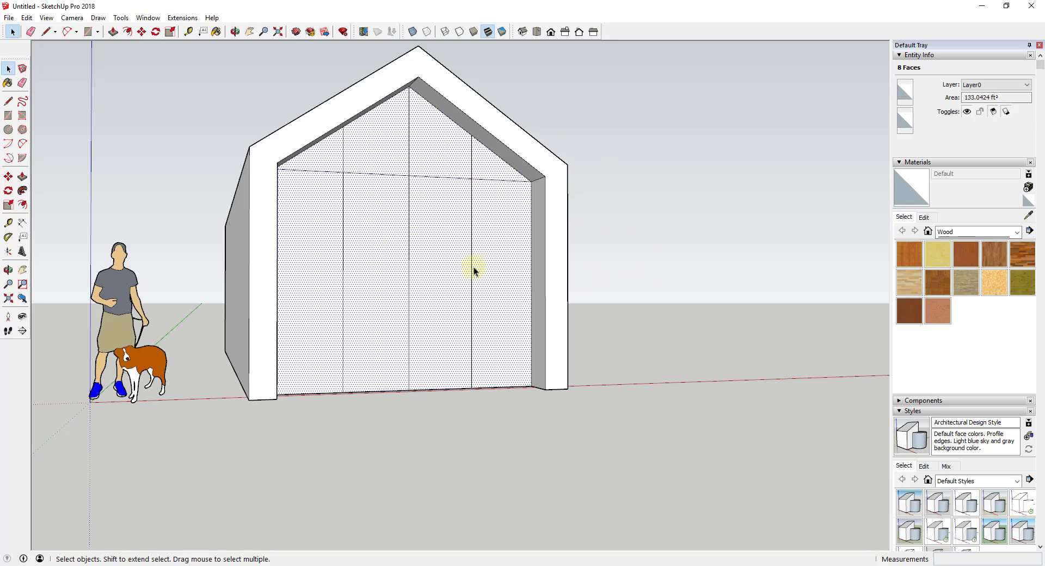
{"action": "middle_click_drag", "start_coordinate": [426, 299], "coordinate": [496, 174]}
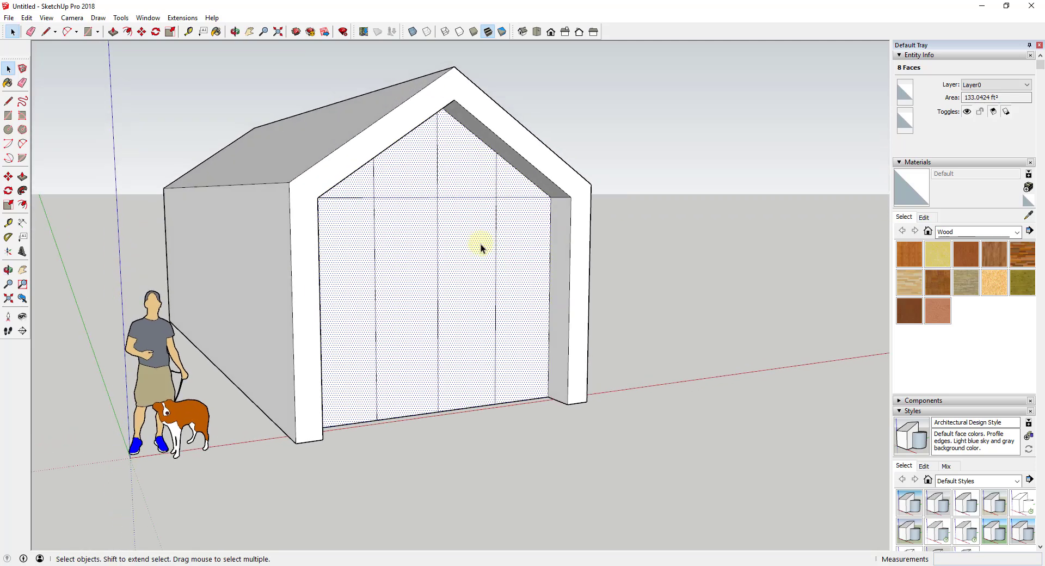
Create a lattice on the selected gable sections with Lattice Maker, using Black lattice material and Glass pane material
{"action": "left_click", "coordinate": [180, 18]}
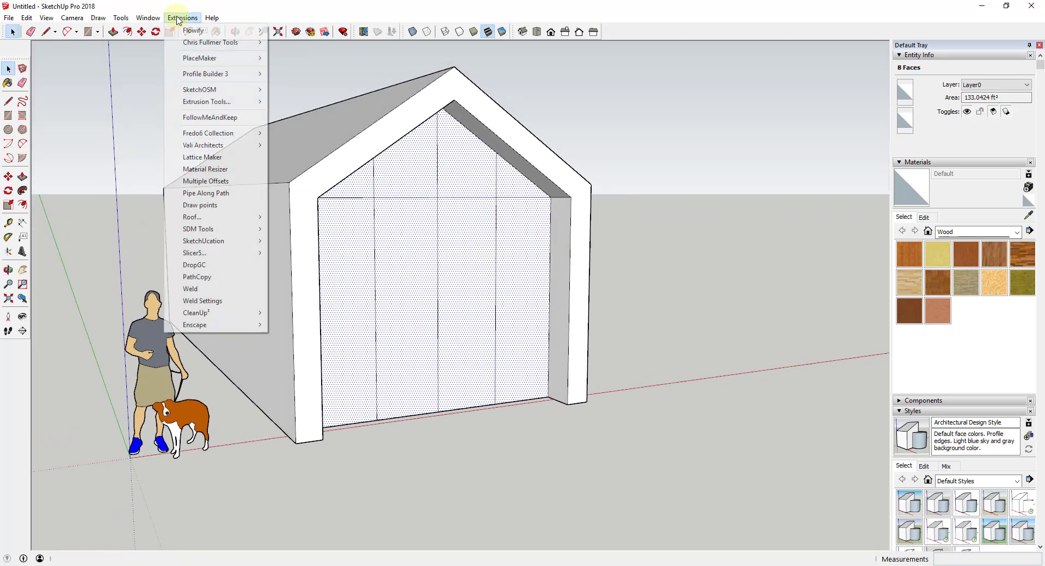
{"action": "left_click", "coordinate": [220, 163]}
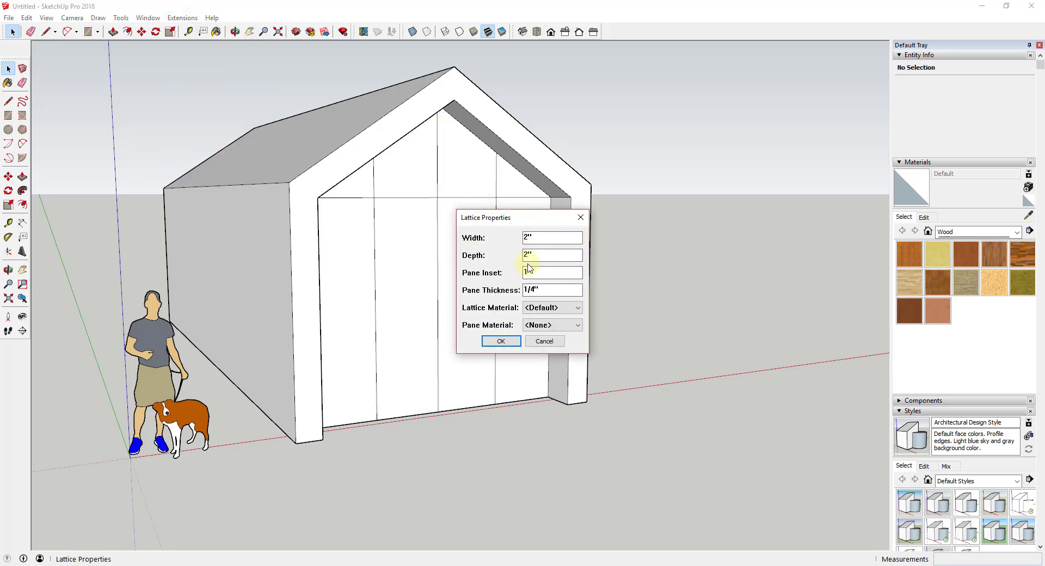
{"action": "key", "text": "Tab"}
{"action": "left_click_drag", "start_coordinate": [530, 218], "coordinate": [696, 156]}
{"action": "left_click", "coordinate": [721, 249]}
{"action": "left_click", "coordinate": [707, 319]}
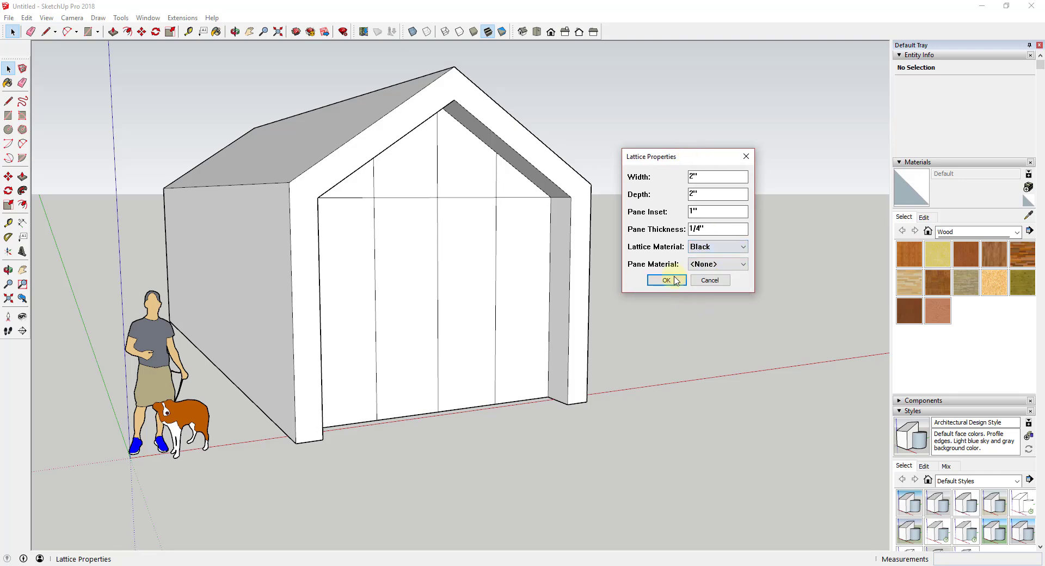
{"action": "left_click", "coordinate": [715, 265]}
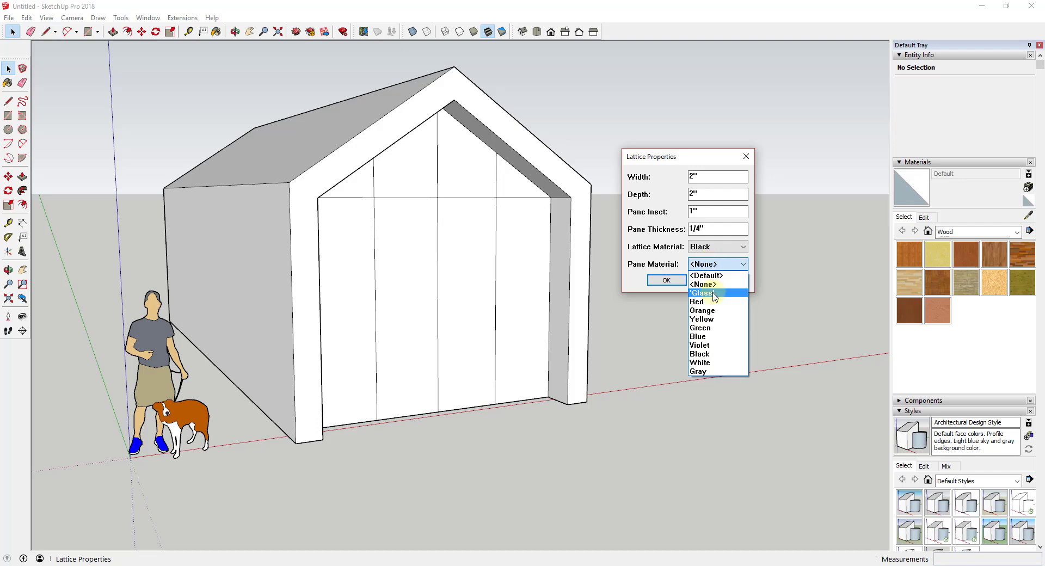
{"action": "left_click", "coordinate": [719, 280]}
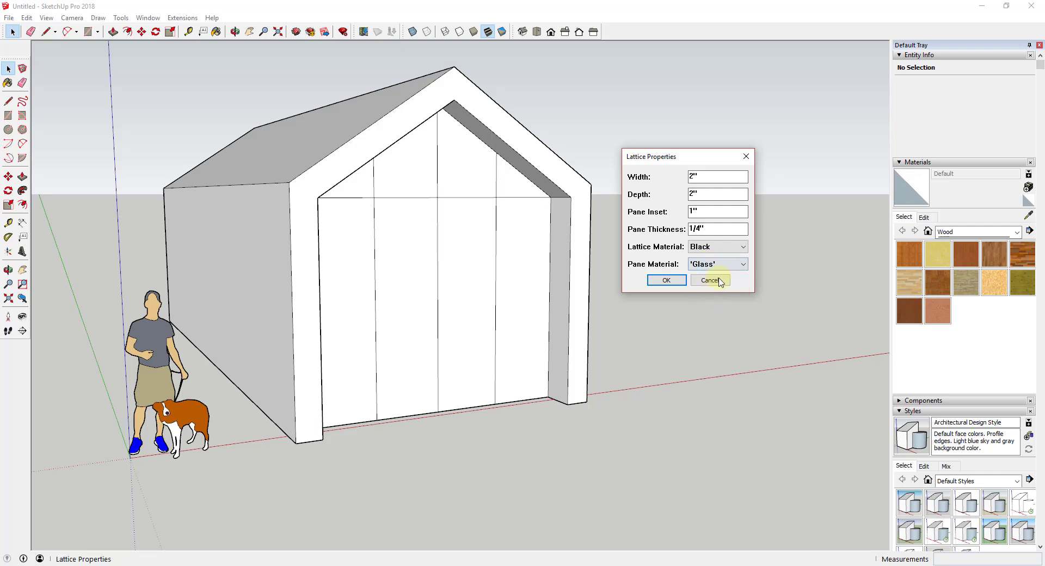
{"action": "left_click", "coordinate": [668, 281]}
{"action": "middle_click_drag", "start_coordinate": [541, 257], "coordinate": [256, 268]}
{"action": "left_click", "coordinate": [353, 289]}
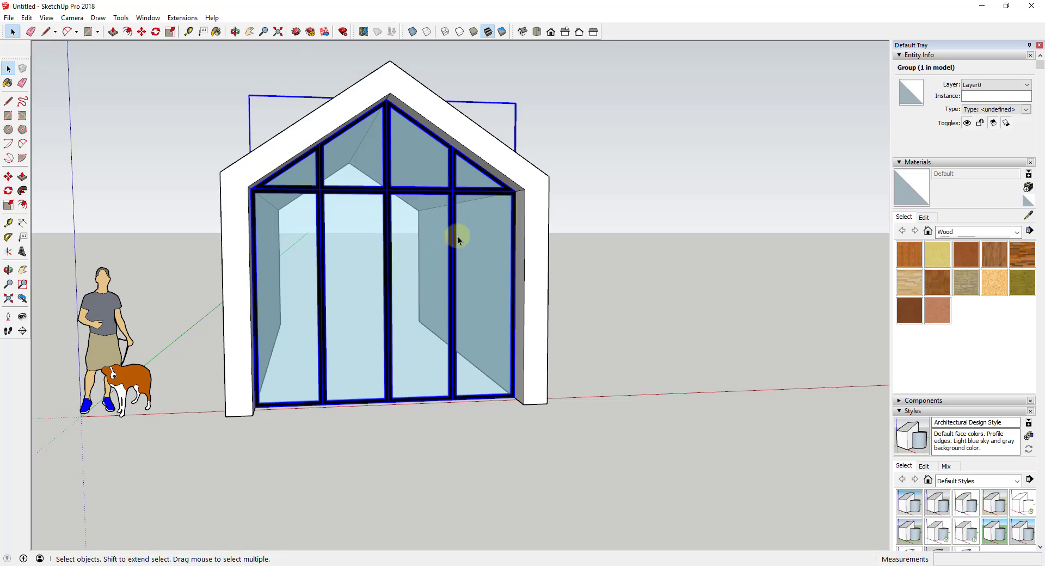
{"action": "middle_click_drag", "start_coordinate": [457, 236], "coordinate": [479, 240]}
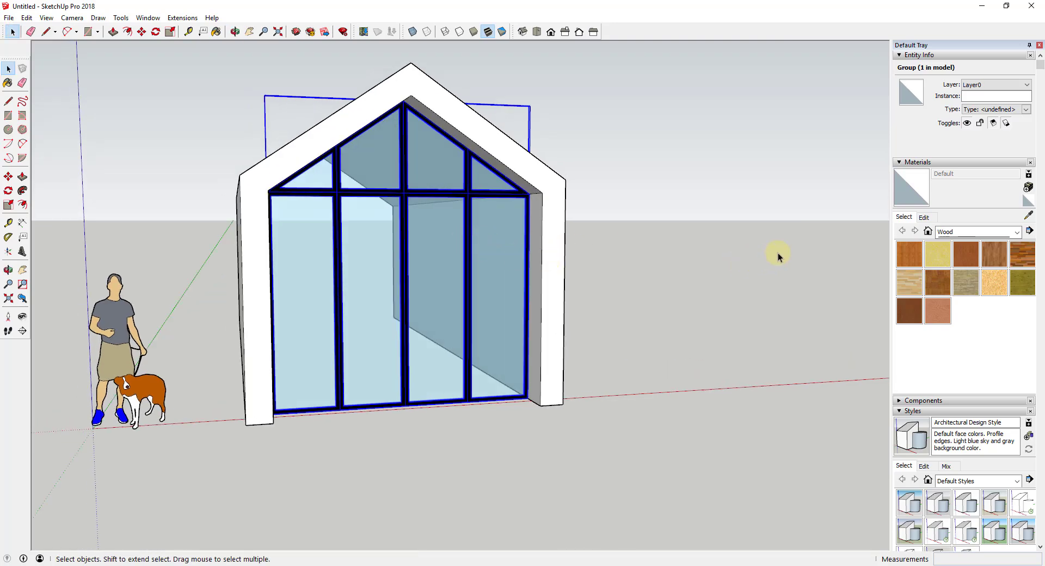
Draw a flat circle on the ground to the right of the house and start a second circle from its center
{"action": "middle_click_drag", "start_coordinate": [779, 253], "coordinate": [602, 380]}
{"action": "key", "text": "c"}
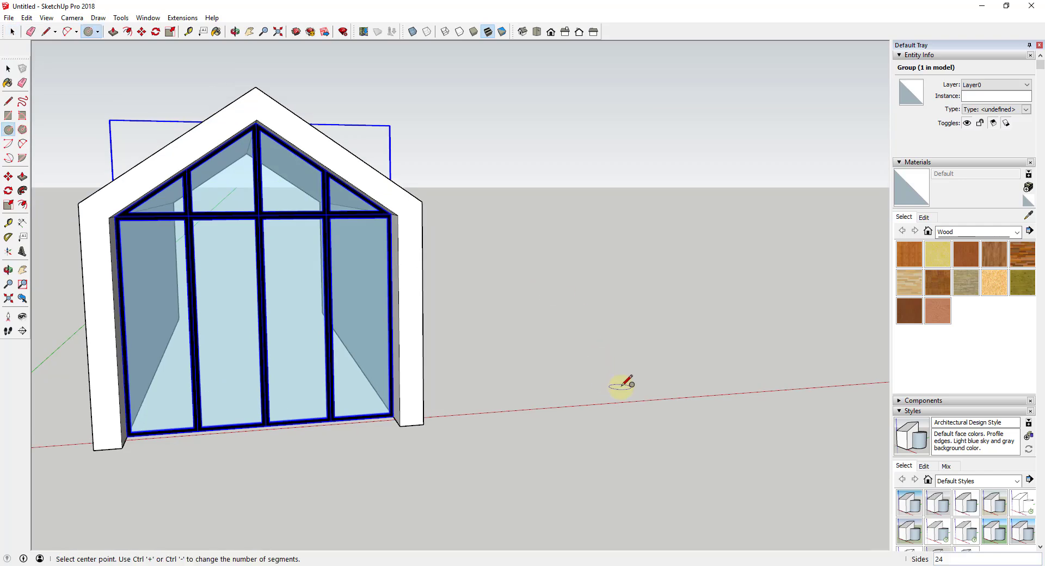
{"action": "left_click", "coordinate": [655, 377]}
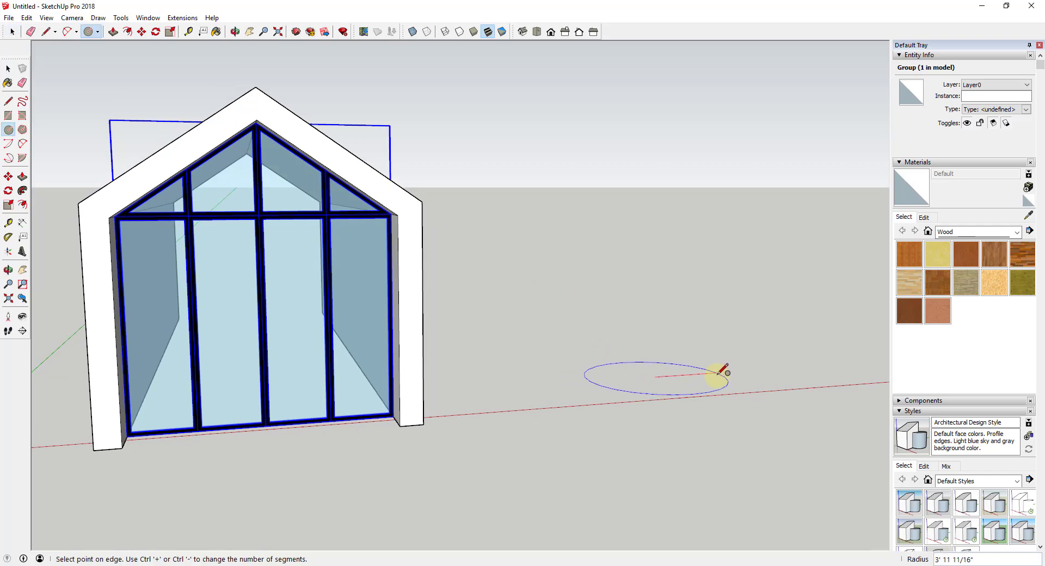
{"action": "left_click", "coordinate": [721, 374]}
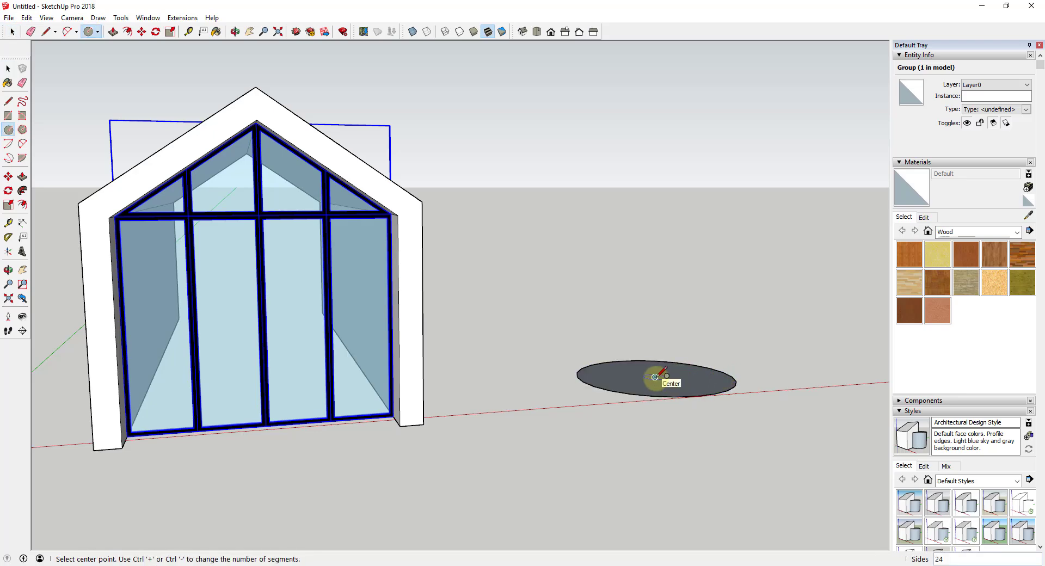
{"action": "left_click", "coordinate": [654, 377]}
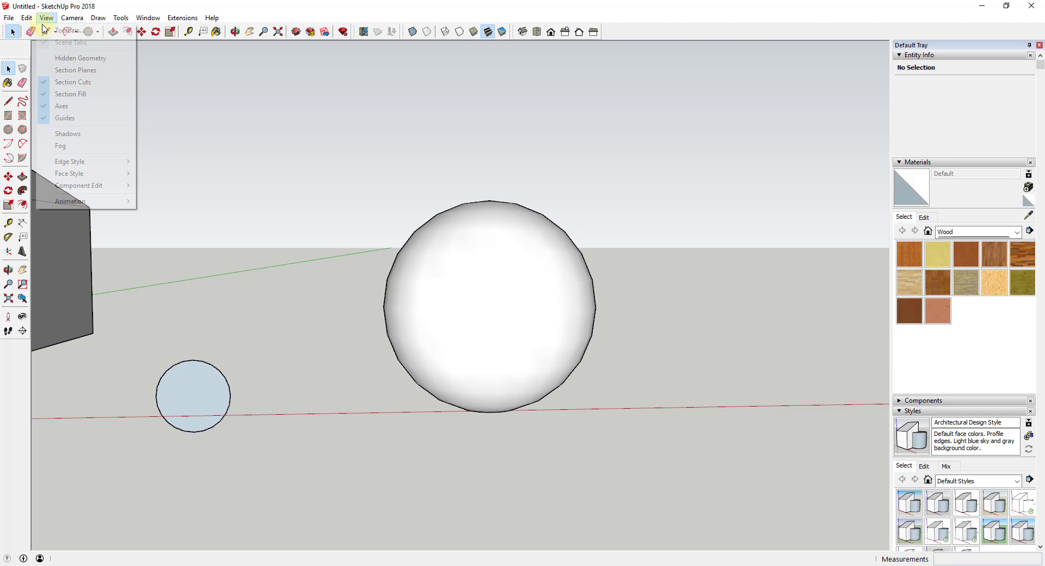
Display hidden geometry and select a block of faces on the front of the sphere, four columns wide and five rows high
{"action": "left_click", "coordinate": [65, 57]}
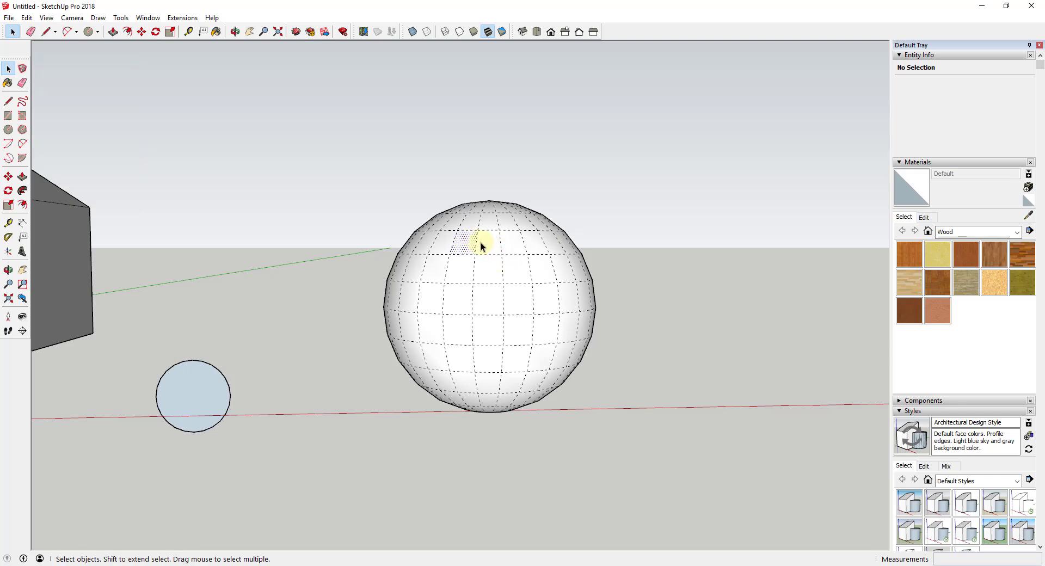
{"action": "left_click", "coordinate": [505, 245], "text": "shift"}
{"action": "left_click", "coordinate": [526, 265], "text": "shift"}
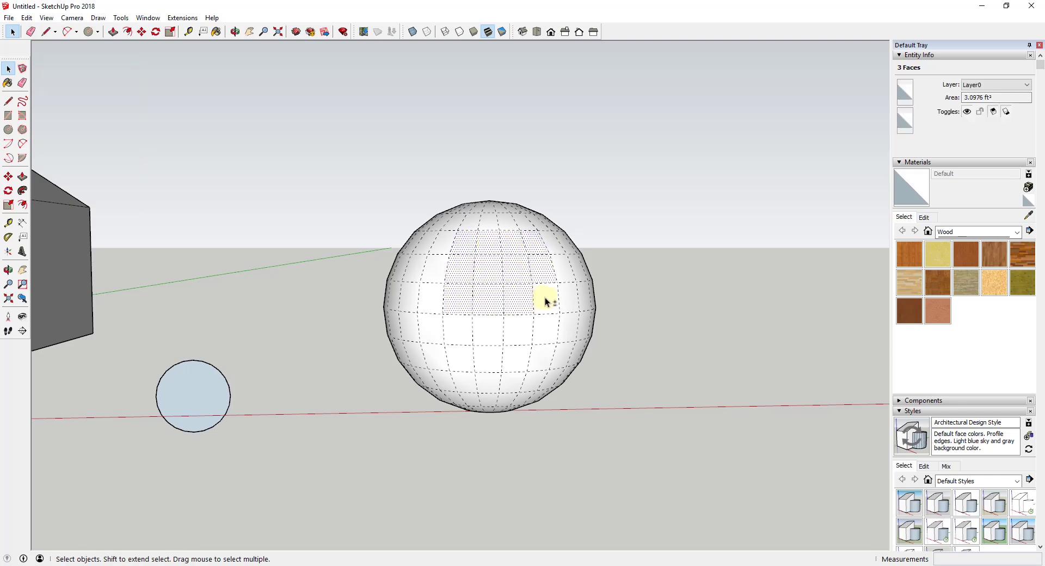
{"action": "left_click", "coordinate": [527, 335], "text": "shift"}
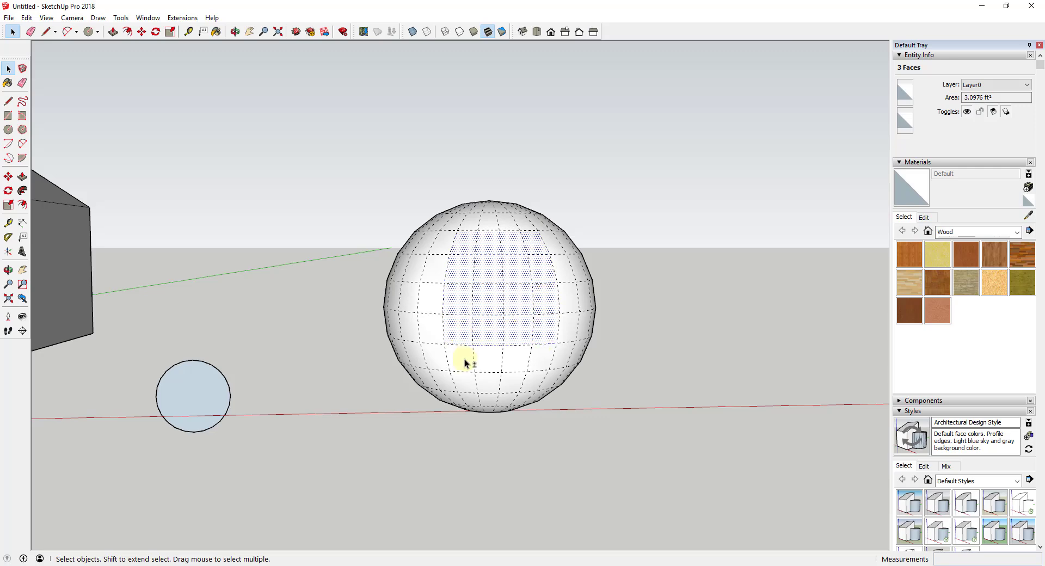
{"action": "left_click", "coordinate": [517, 358], "text": "shift"}
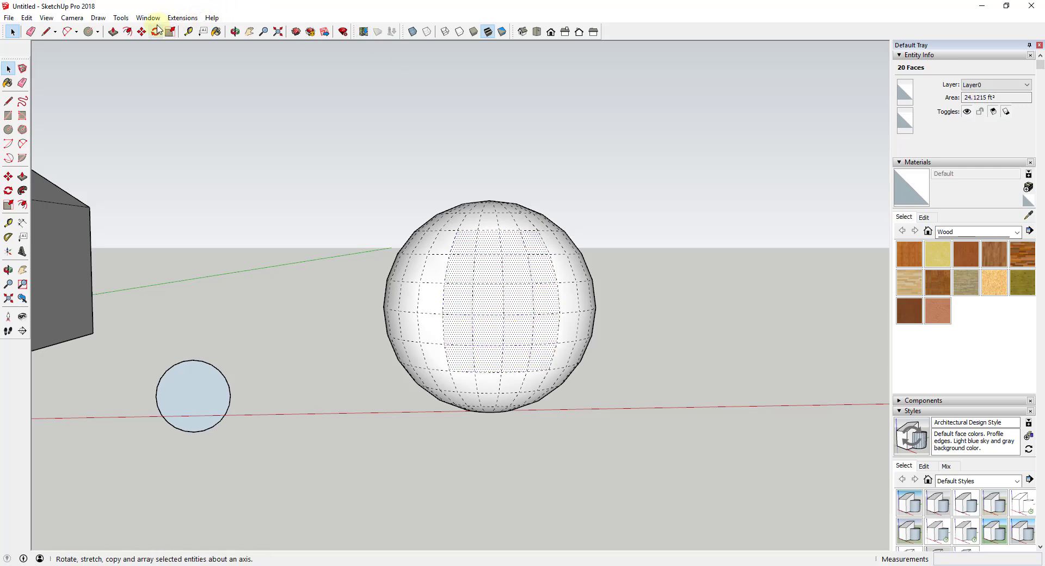
Create a lattice on the selected sphere faces with width .5, depth .5, pane inset .25, pane thickness 1/8, default lattice material and Glass panes
{"action": "left_click", "coordinate": [182, 18]}
{"action": "left_click", "coordinate": [196, 157]}
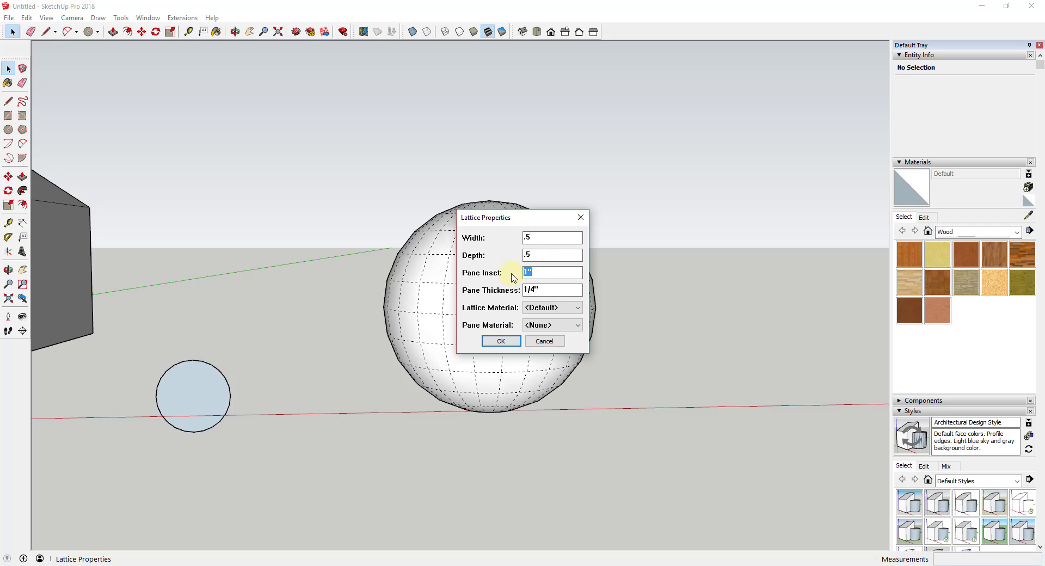
{"action": "type", "text": ".25"}
{"action": "key", "text": "Tab"}
{"action": "left_click", "coordinate": [536, 306]}
{"action": "left_click", "coordinate": [544, 315]}
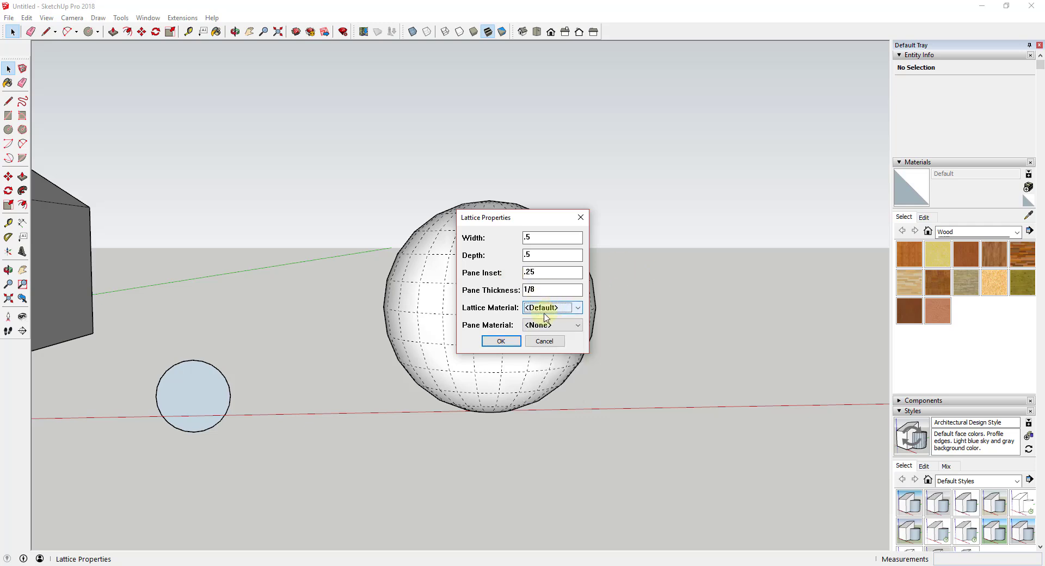
{"action": "left_click", "coordinate": [555, 327]}
{"action": "left_click", "coordinate": [544, 348]}
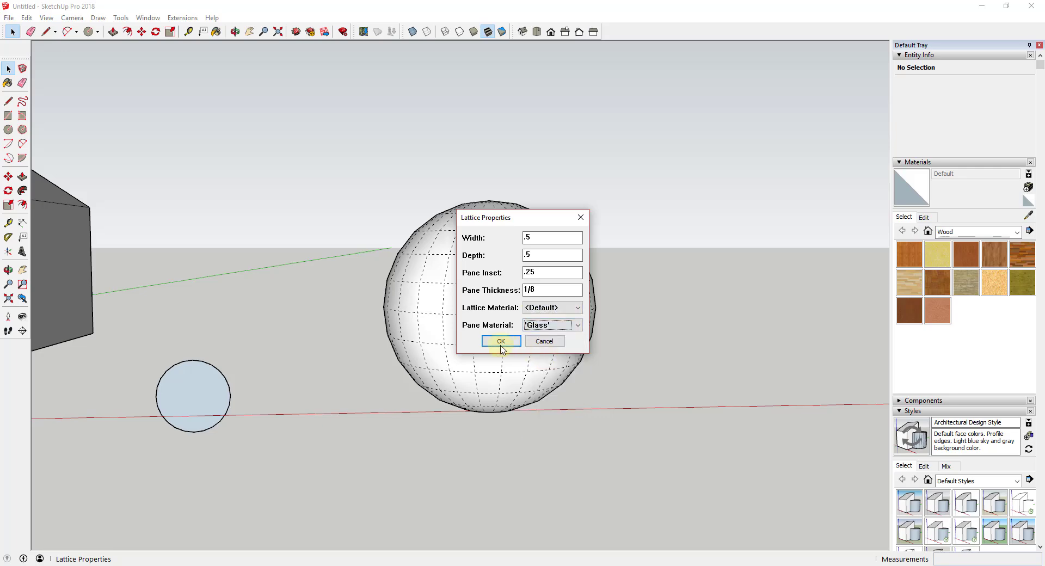
{"action": "left_click", "coordinate": [501, 340]}
{"action": "scroll", "coordinate": [541, 280], "scroll_direction": "up", "scroll_amount": 5}
{"action": "middle_click_drag", "start_coordinate": [527, 275], "coordinate": [622, 272]}
{"action": "middle_click_drag", "start_coordinate": [626, 308], "coordinate": [557, 301]}
{"action": "middle_click_drag", "start_coordinate": [644, 283], "coordinate": [675, 294]}
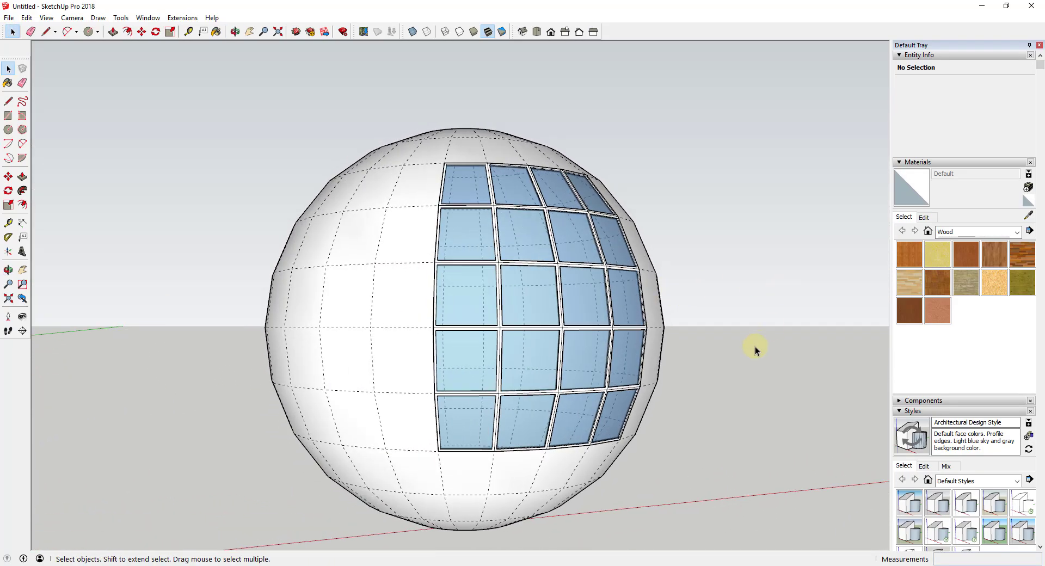
{"action": "scroll", "coordinate": [760, 345], "scroll_direction": "up", "scroll_amount": 2}
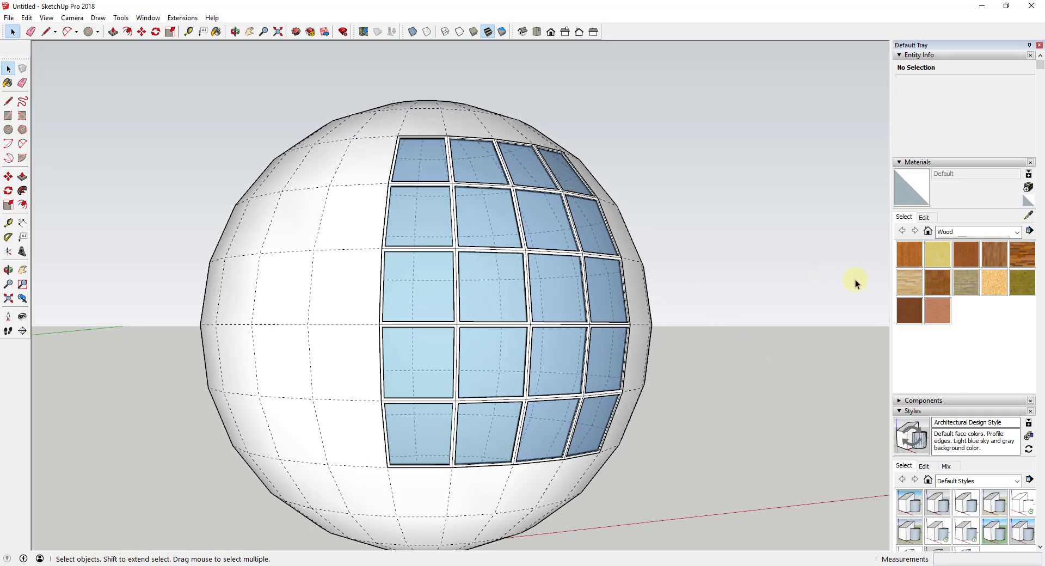